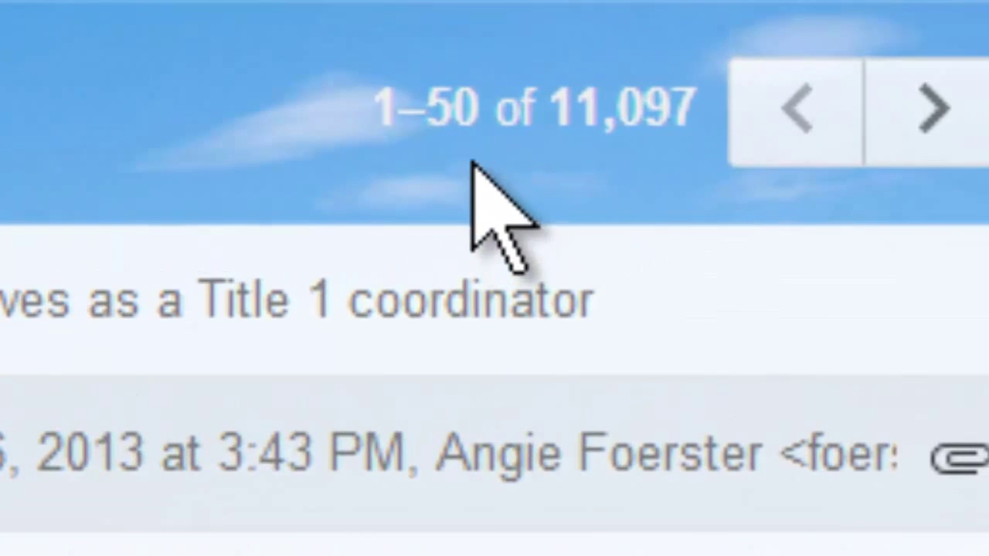
Show the oldest conversations in the inbox, then return to the newest ones
{"action": "left_click", "coordinate": [901, 124]}
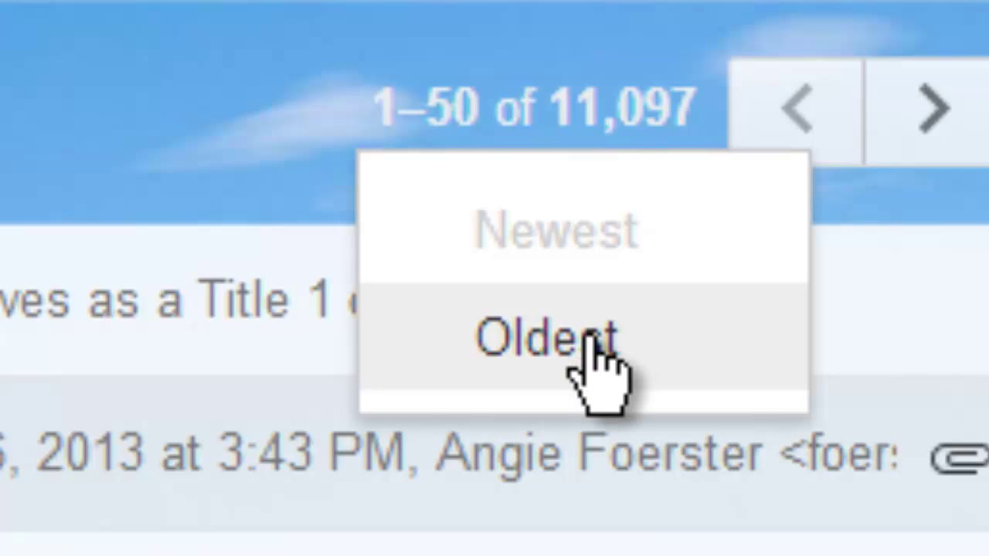
{"action": "left_click", "coordinate": [596, 363]}
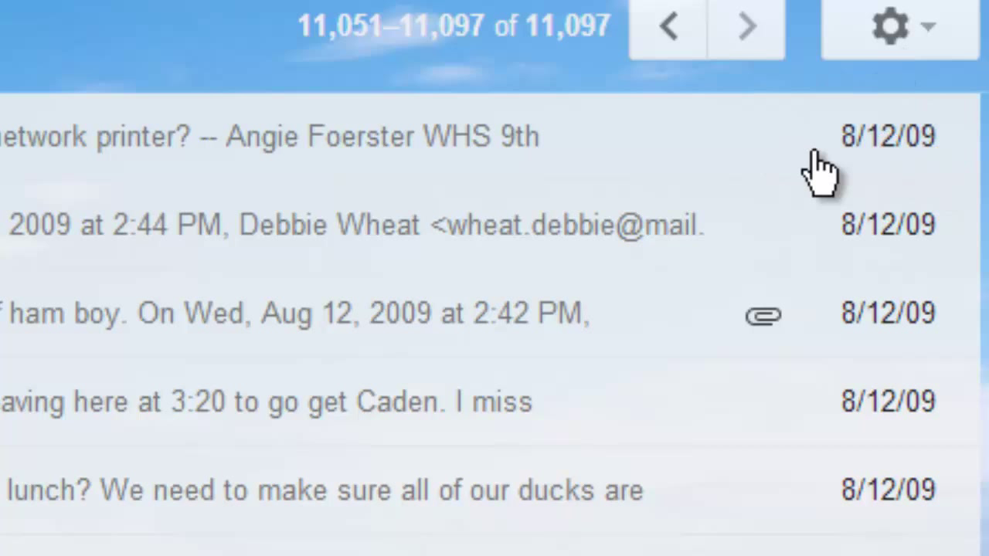
{"action": "left_click", "coordinate": [587, 50]}
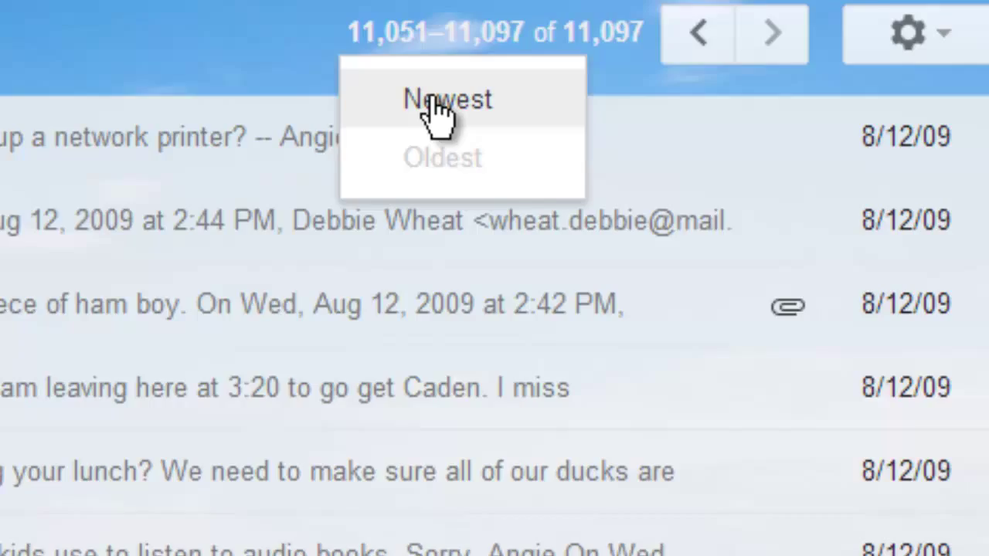
{"action": "left_click", "coordinate": [394, 94]}
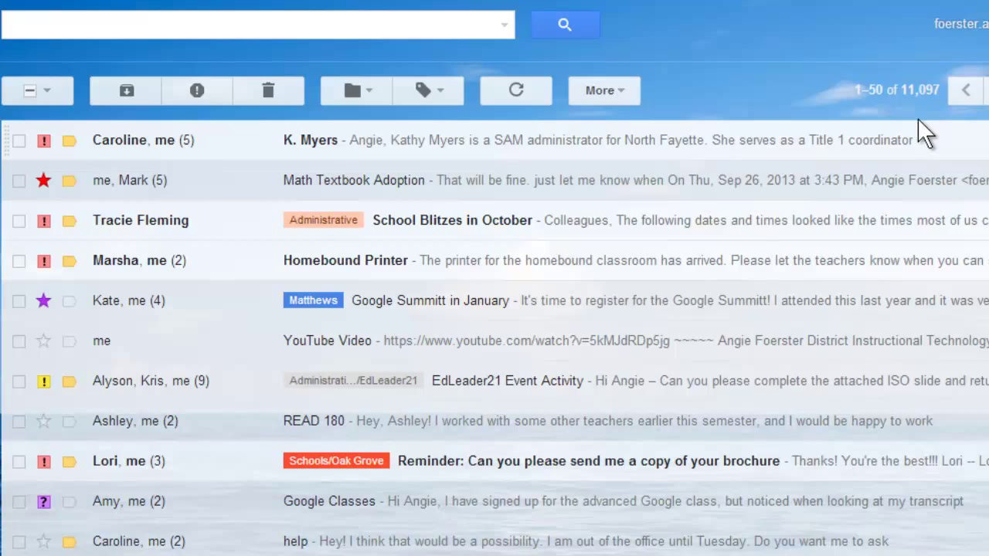
{"action": "left_click", "coordinate": [909, 98]}
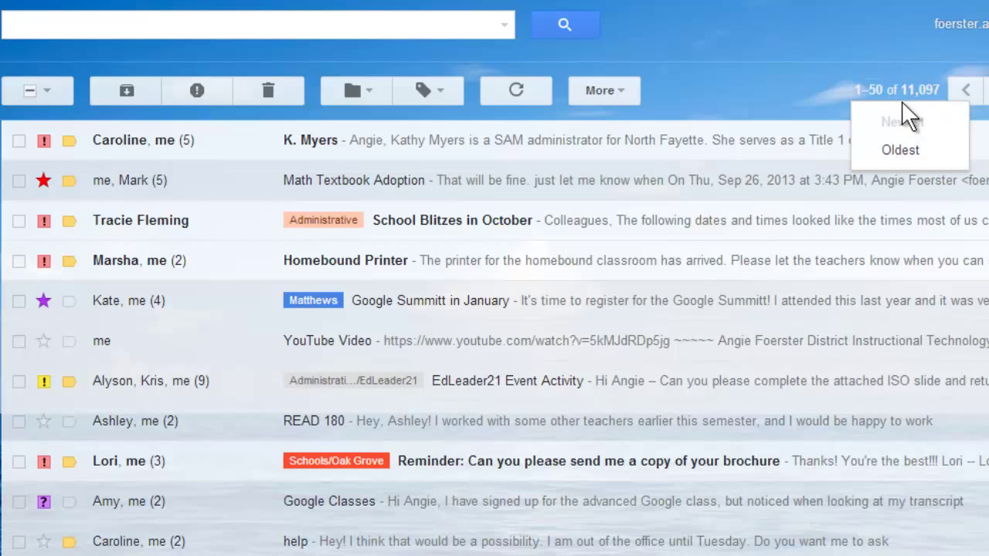
{"action": "left_click", "coordinate": [834, 100]}
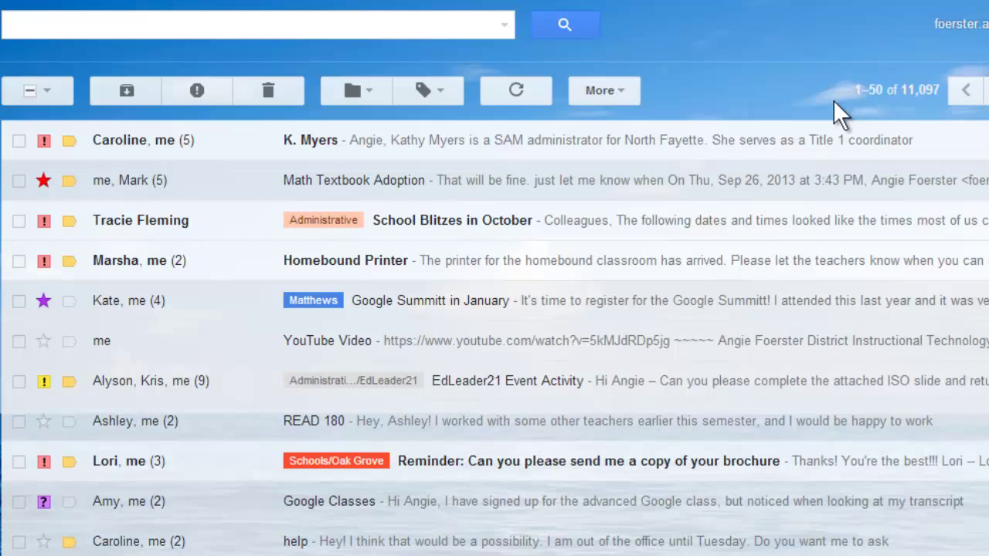
{"action": "left_click", "coordinate": [922, 94]}
{"action": "left_click", "coordinate": [794, 91]}
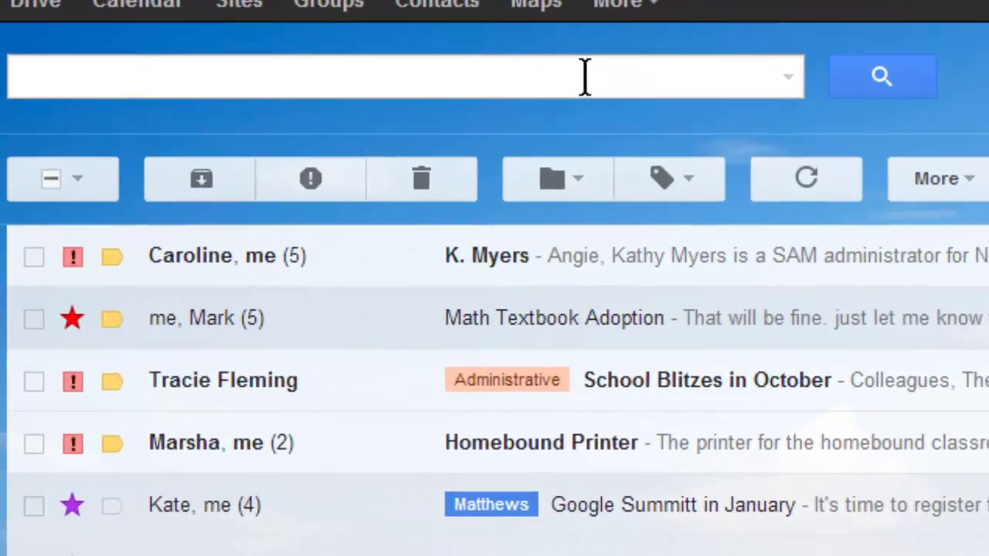
Search the mail with the query "in:inbox before:2013/08/01"
{"action": "left_click", "coordinate": [373, 24]}
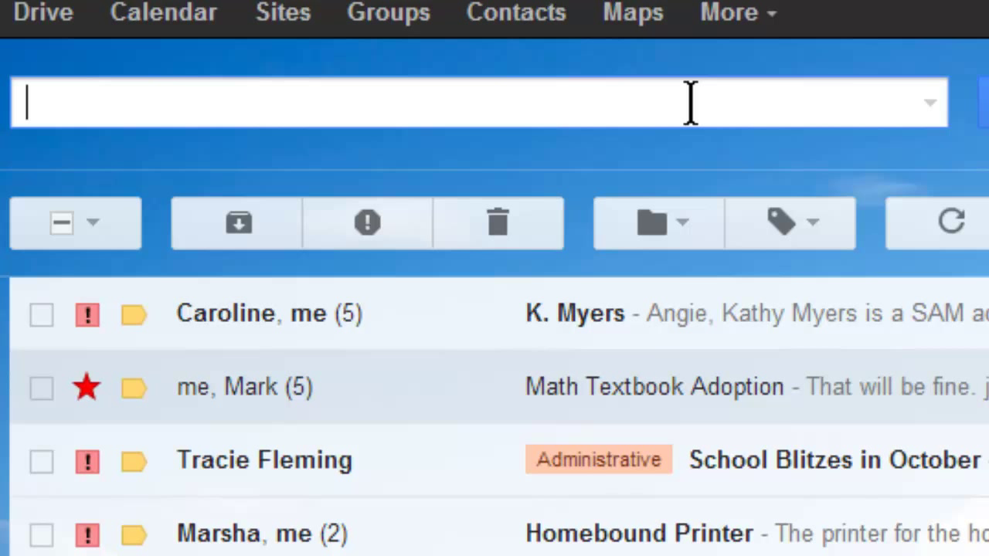
{"action": "type", "text": "in:i"}
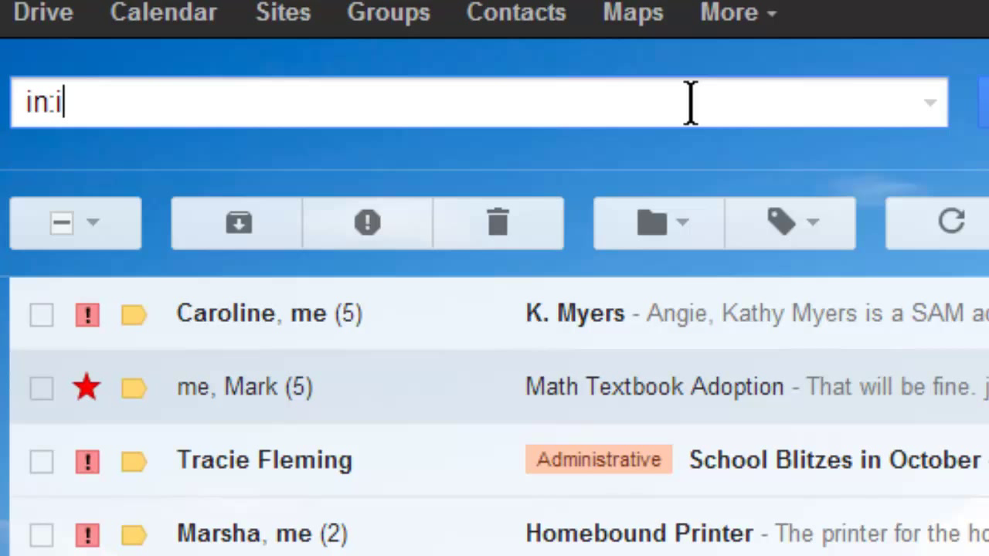
{"action": "type", "text": "nbox "}
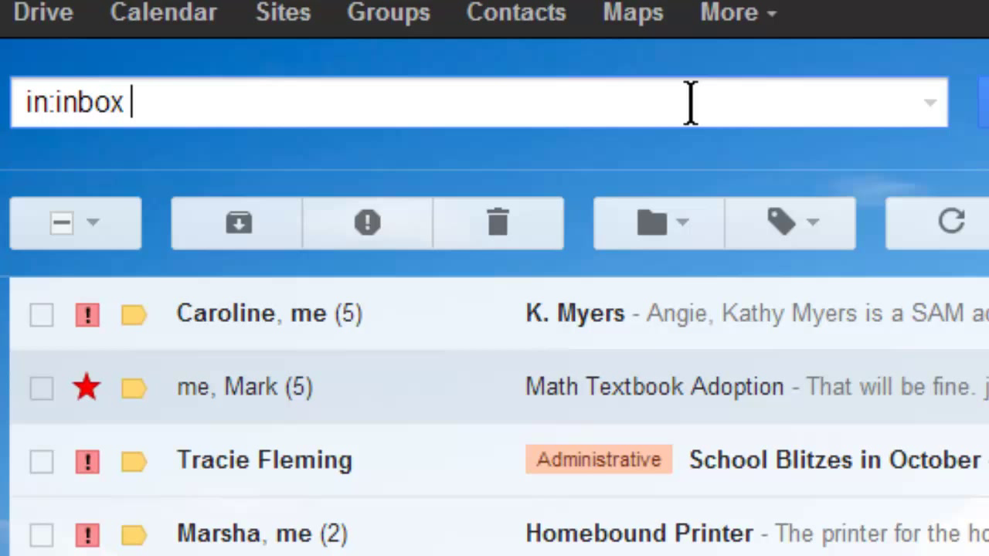
{"action": "type", "text": "before:"}
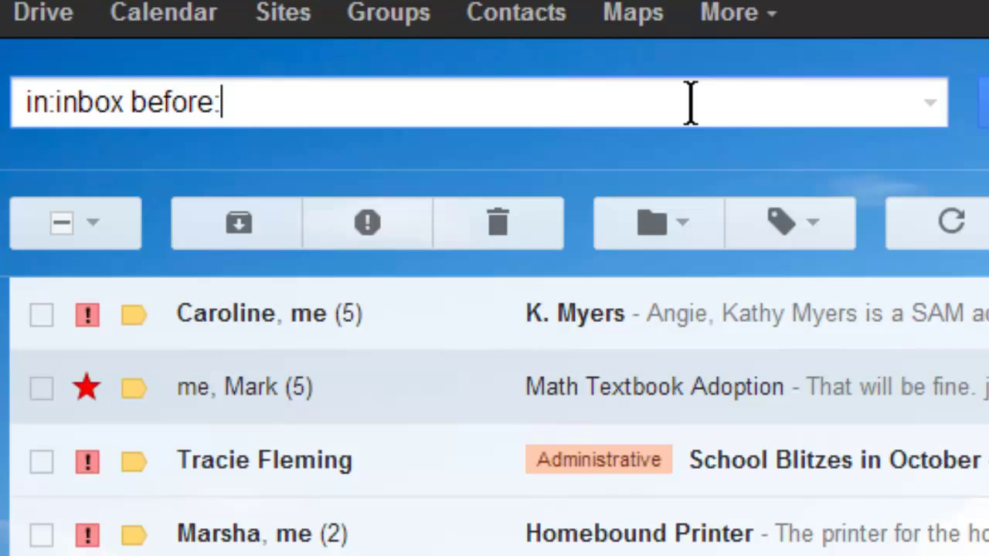
{"action": "type", "text": "2013/"}
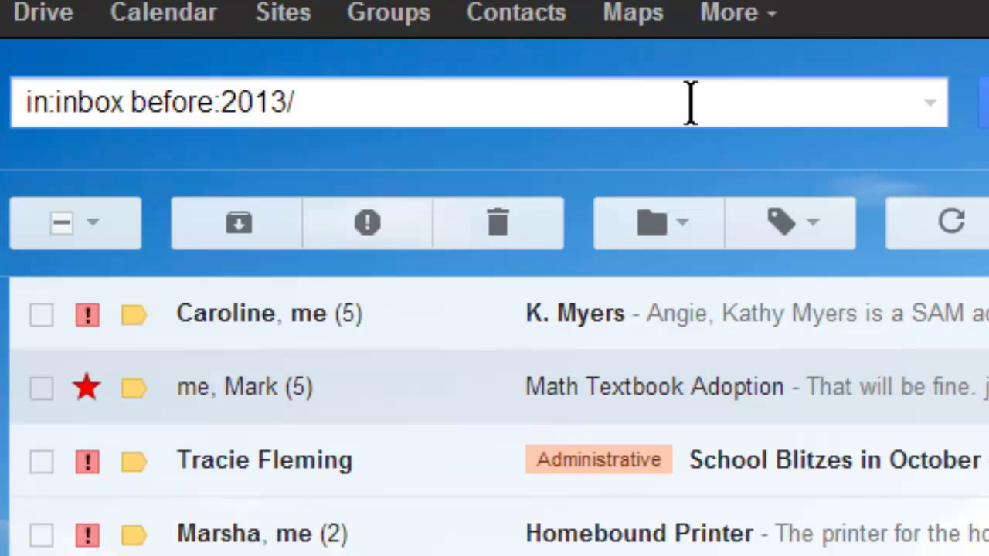
{"action": "type", "text": "08/0"}
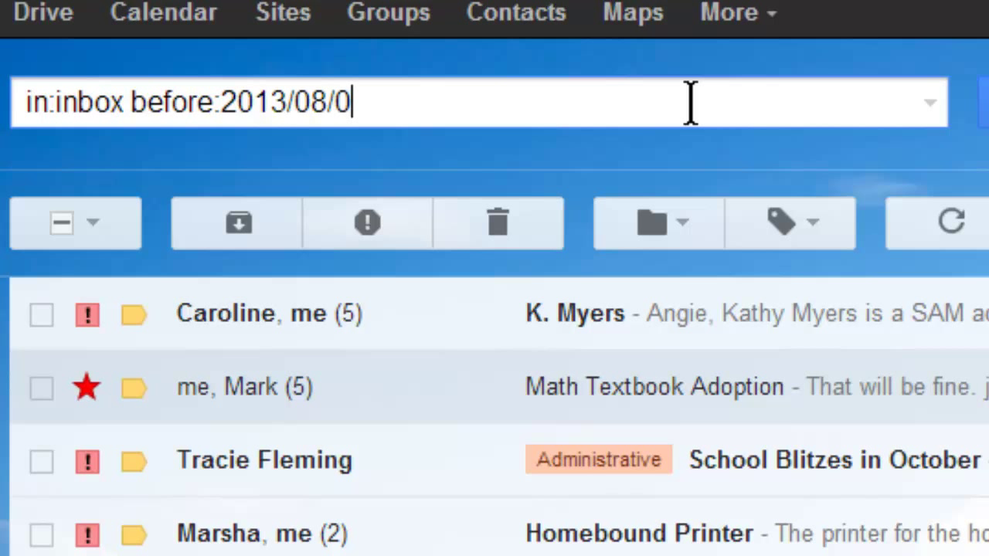
{"action": "type", "text": "1"}
{"action": "key", "text": "Return"}
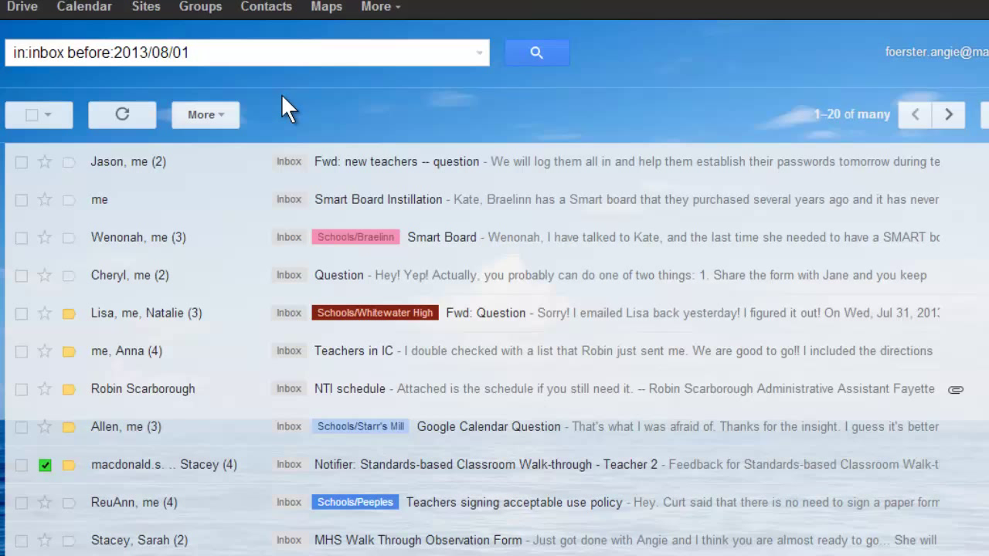
Select all conversations that match the search, including those beyond the first page, and archive them, accepting the bulk action
{"action": "left_click", "coordinate": [29, 114]}
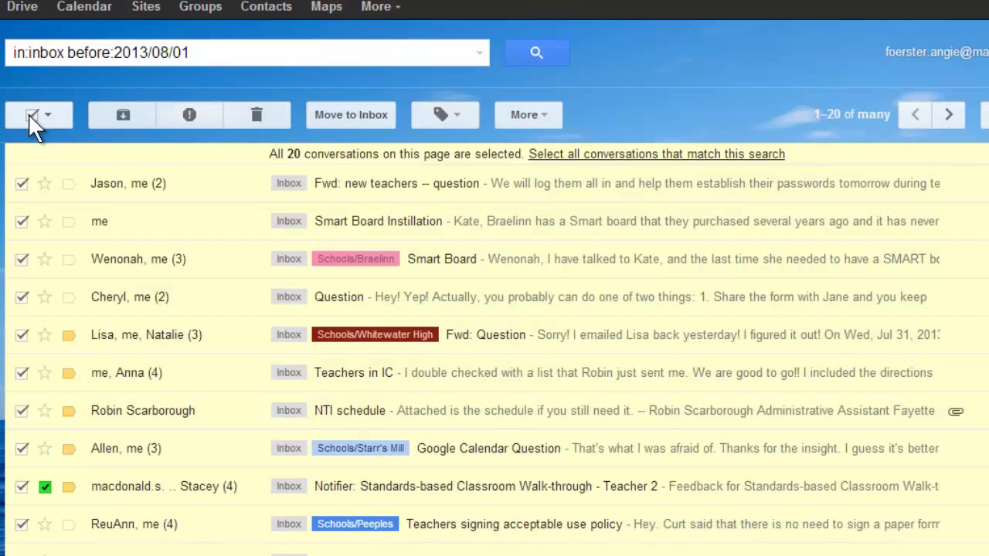
{"action": "left_click", "coordinate": [576, 159]}
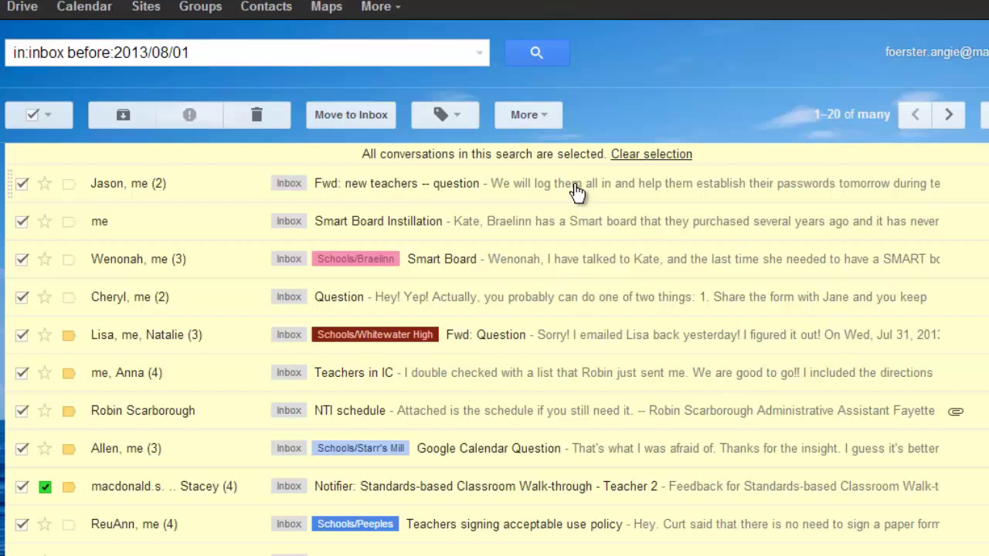
{"action": "scroll", "coordinate": [591, 273], "scroll_direction": "down", "scroll_amount": 10}
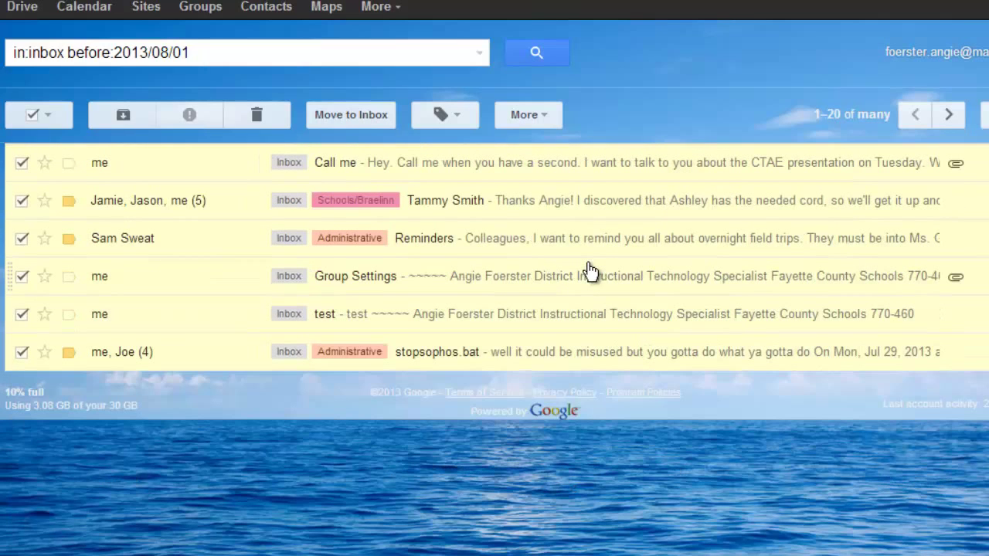
{"action": "scroll", "coordinate": [591, 274], "scroll_direction": "up", "scroll_amount": 10}
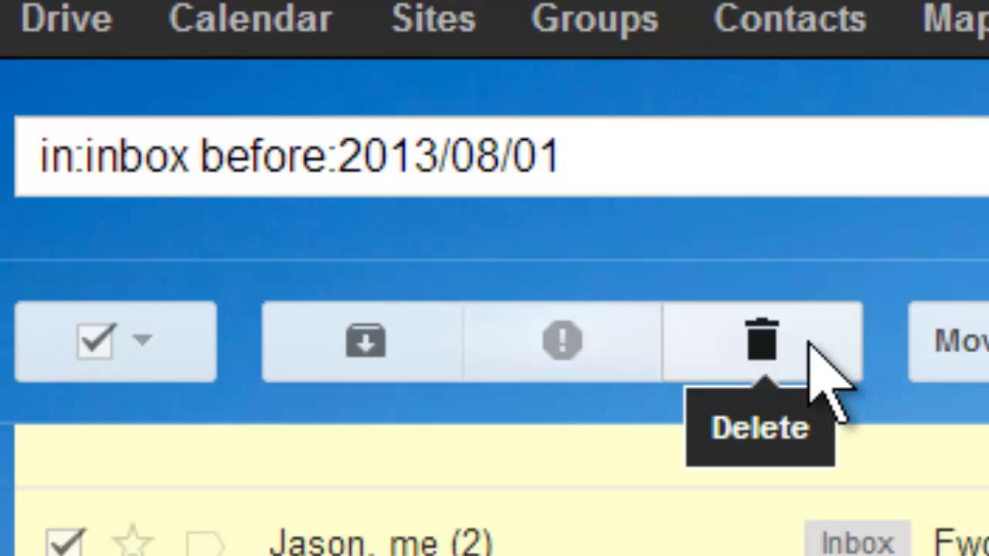
{"action": "left_click", "coordinate": [402, 345]}
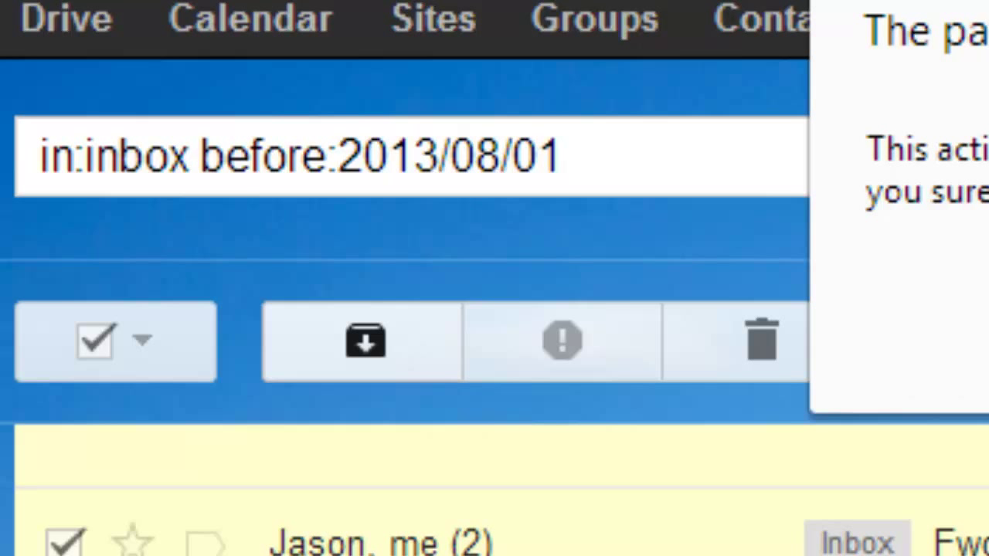
{"action": "key", "text": "Return"}
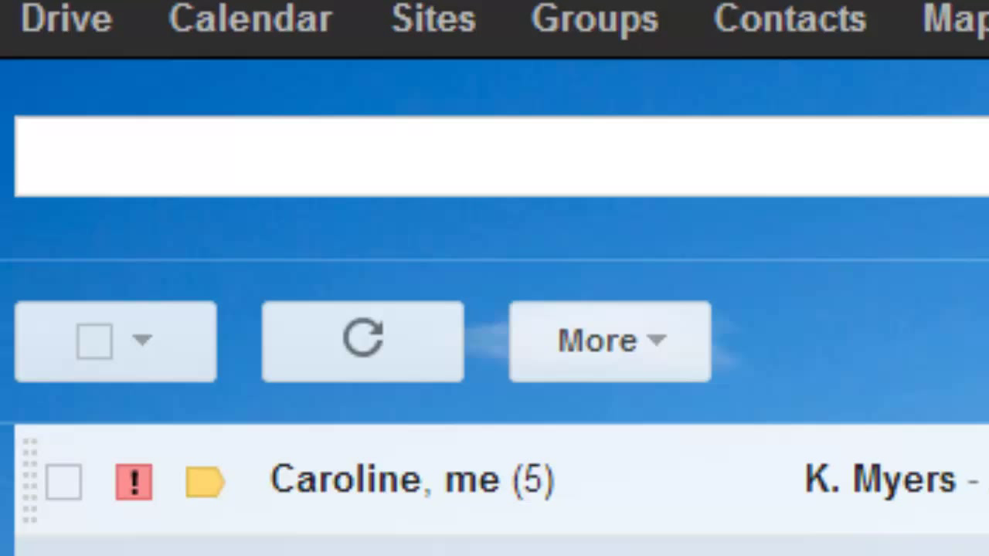
Search the mail with the query "in:inbox before:2013/09/01"
{"action": "left_click", "coordinate": [42, 156]}
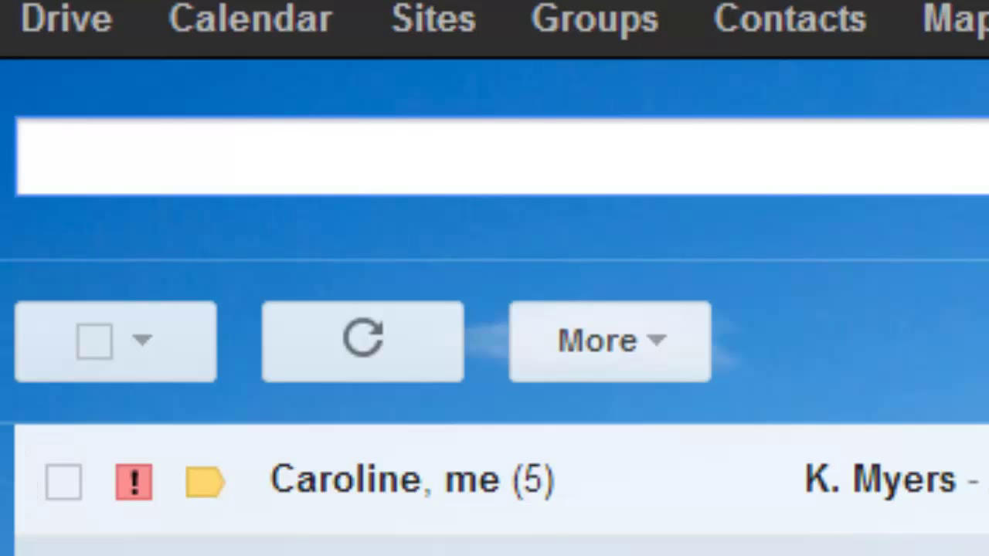
{"action": "type", "text": "in:inbox"}
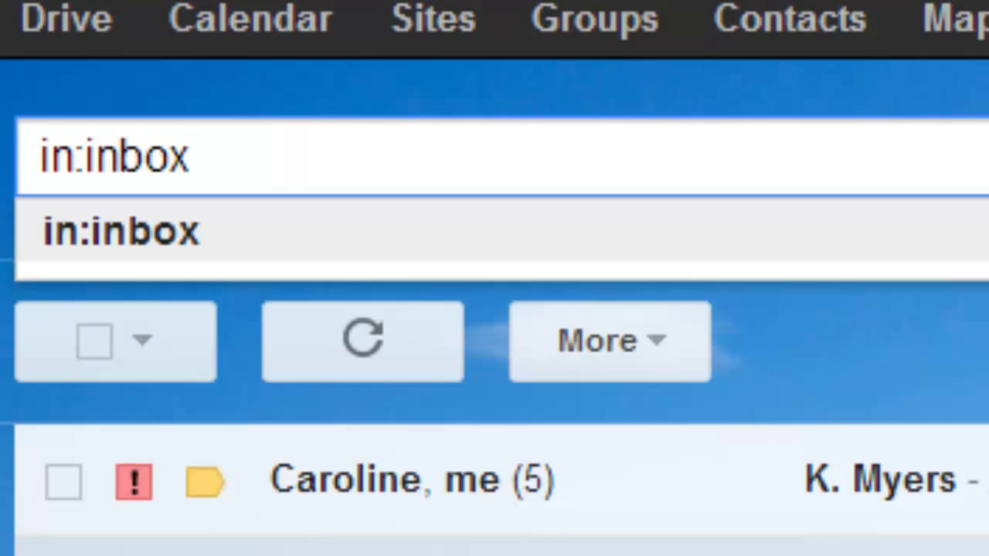
{"action": "type", "text": " befo"}
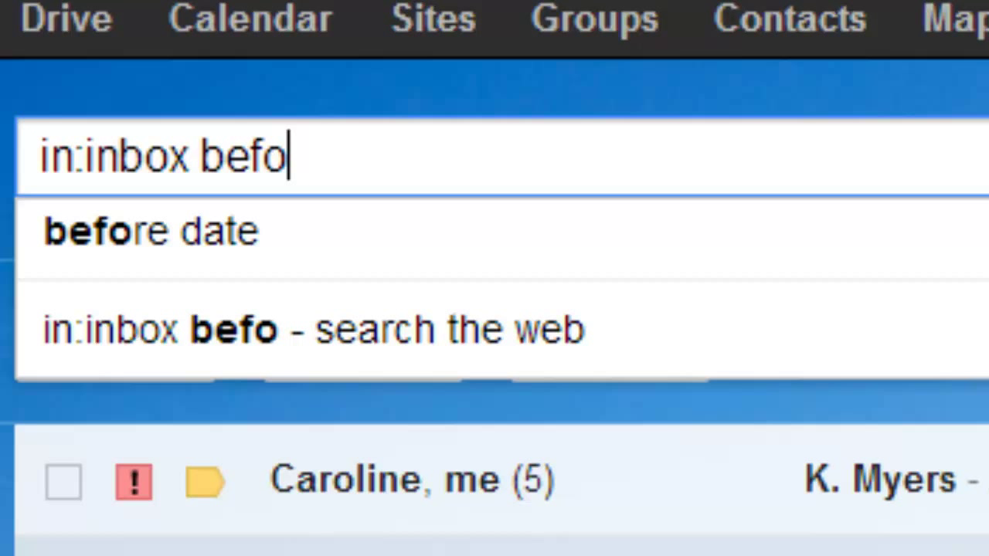
{"action": "type", "text": "re:2"}
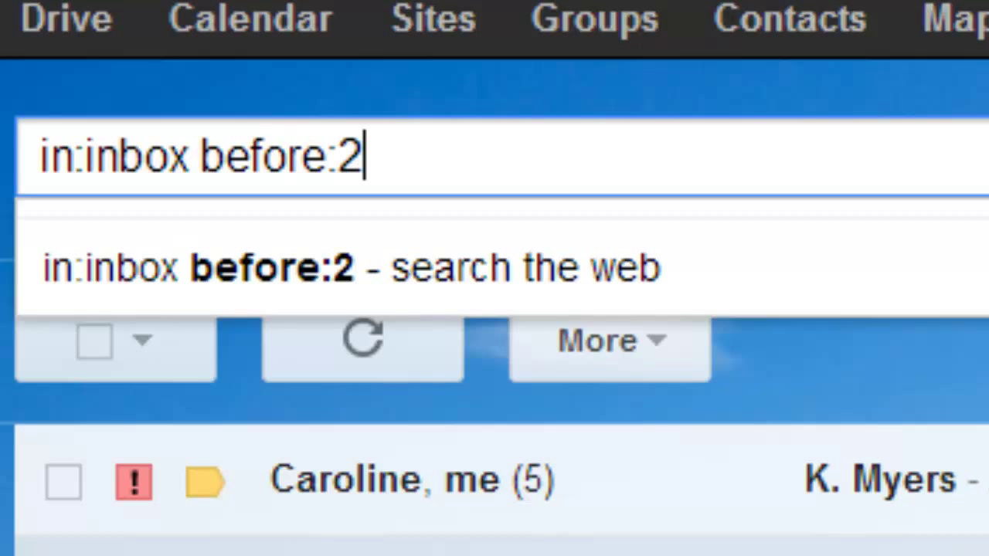
{"action": "type", "text": "013/"}
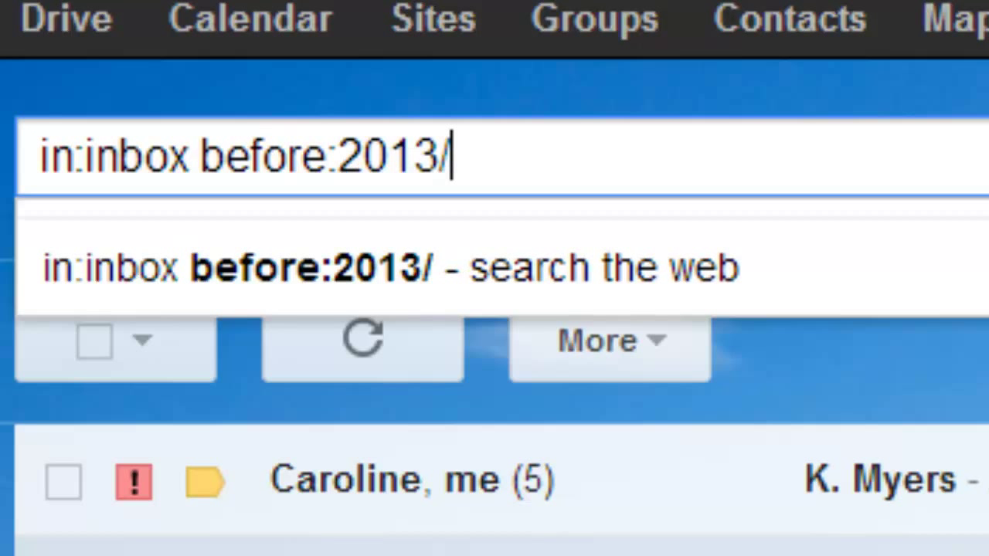
{"action": "type", "text": "09"}
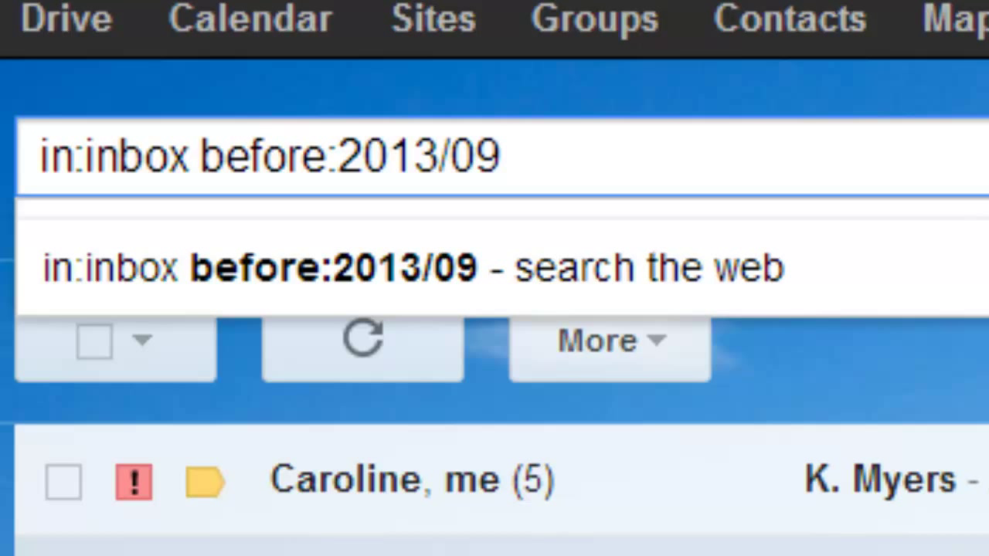
{"action": "type", "text": "/01"}
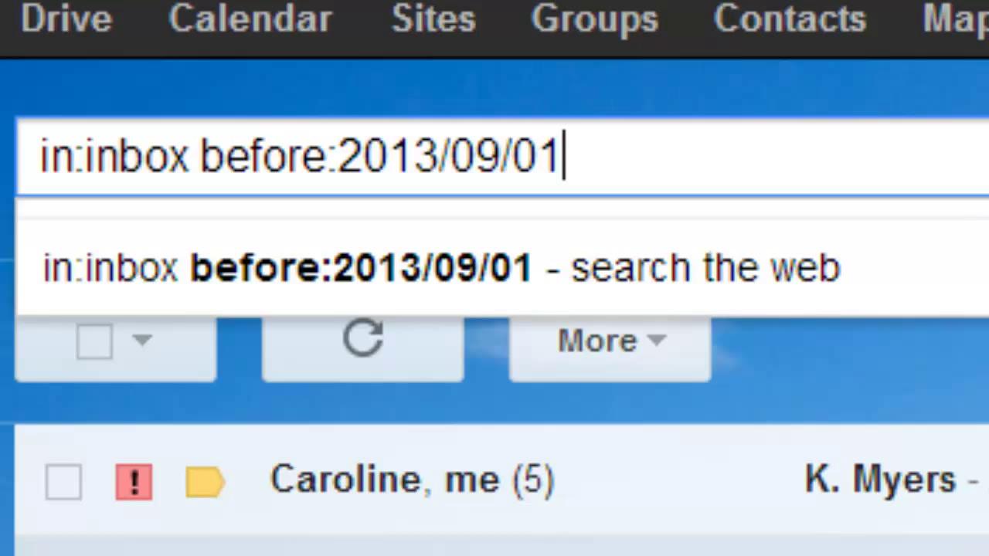
{"action": "key", "text": "Return"}
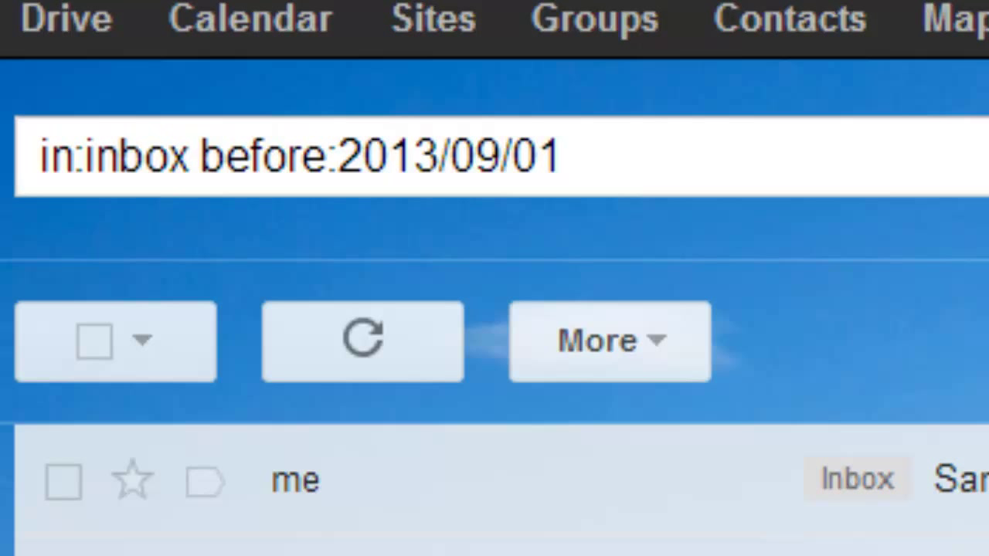
Look through the inbox conversations dated before 2013/09/01 in the search results
{"action": "scroll", "coordinate": [494, 487], "scroll_direction": "up", "scroll_amount": 1}
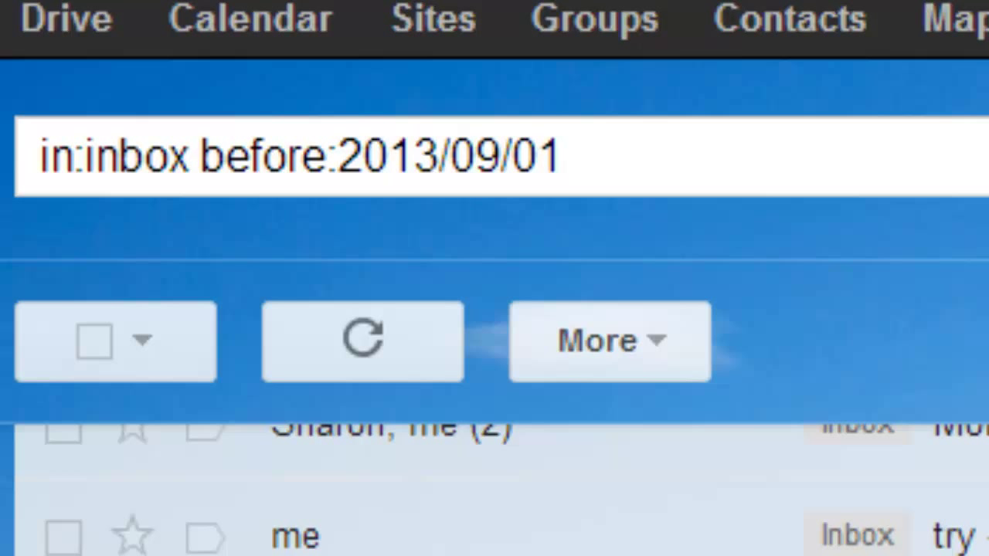
{"action": "scroll", "coordinate": [494, 486], "scroll_direction": "down", "scroll_amount": 10}
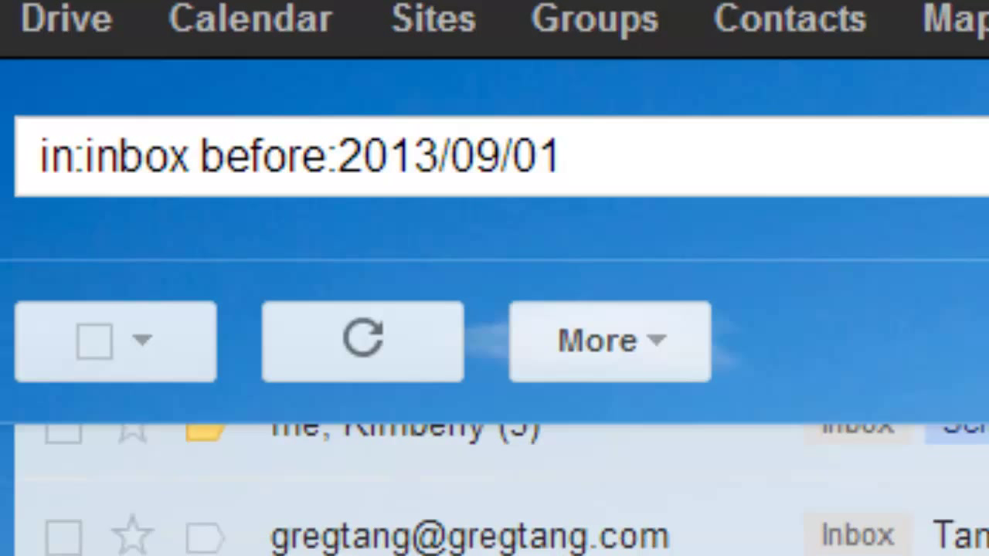
{"action": "scroll", "coordinate": [495, 487], "scroll_direction": "down", "scroll_amount": 5}
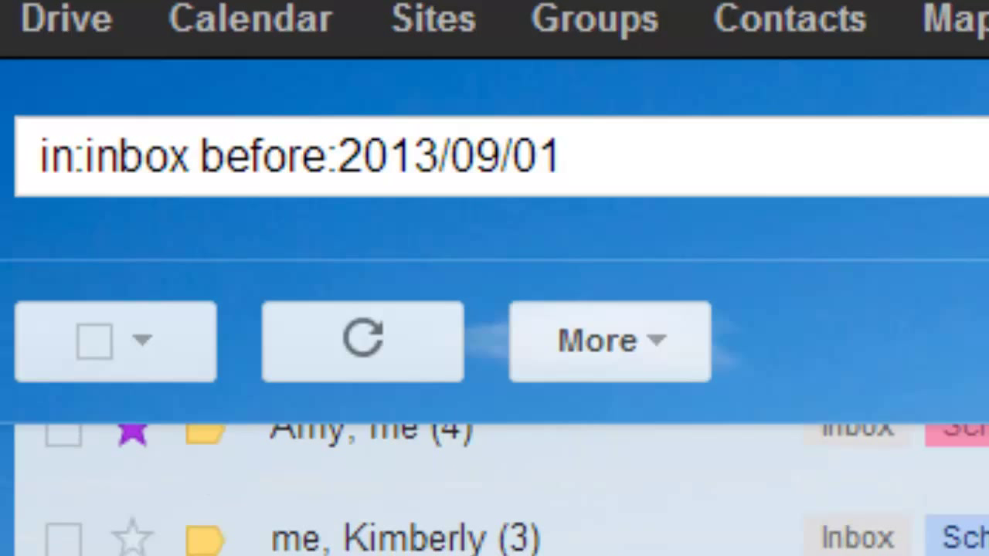
{"action": "scroll", "coordinate": [494, 487], "scroll_direction": "down", "scroll_amount": 5}
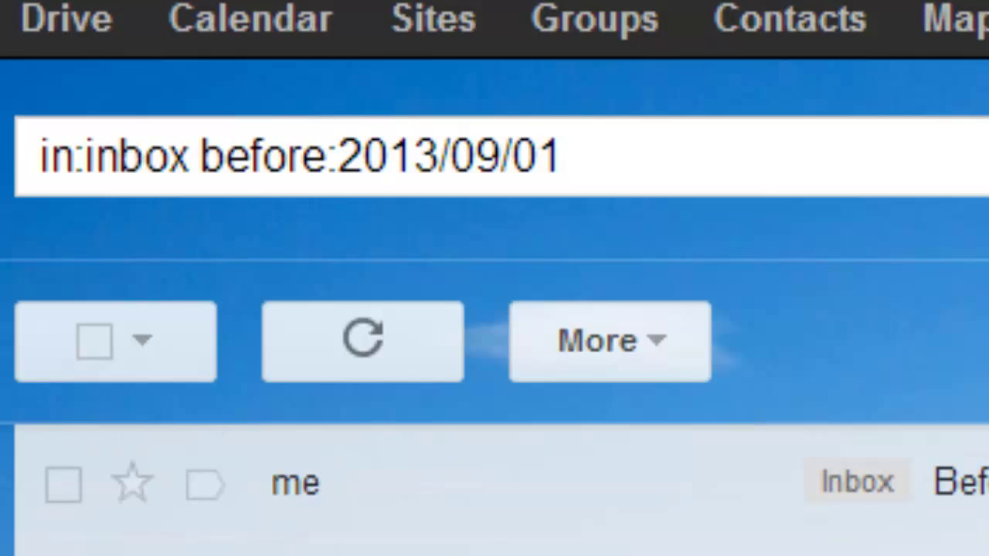
{"action": "scroll", "coordinate": [495, 487], "scroll_direction": "down", "scroll_amount": 3}
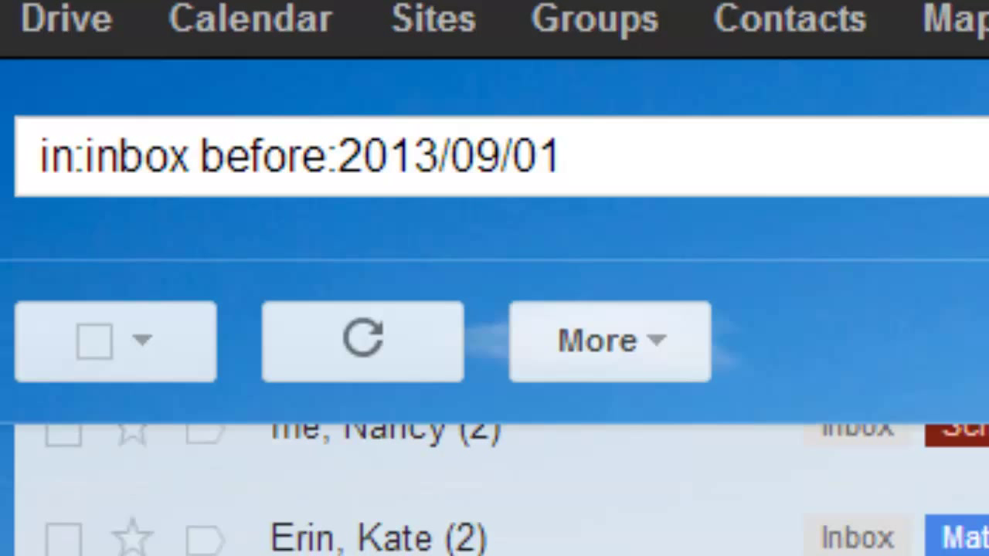
{"action": "scroll", "coordinate": [494, 486], "scroll_direction": "down", "scroll_amount": 3}
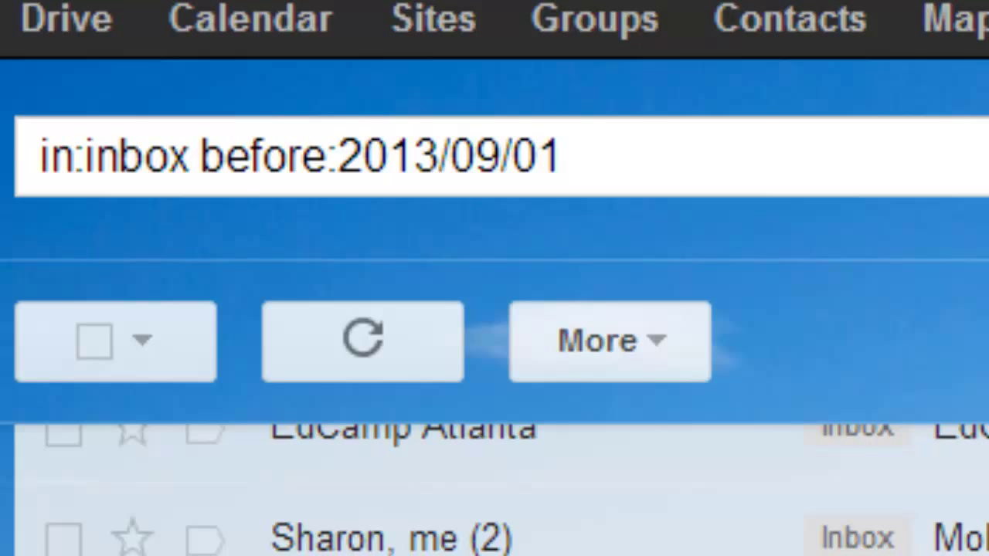
{"action": "scroll", "coordinate": [494, 494], "scroll_direction": "down", "scroll_amount": 8}
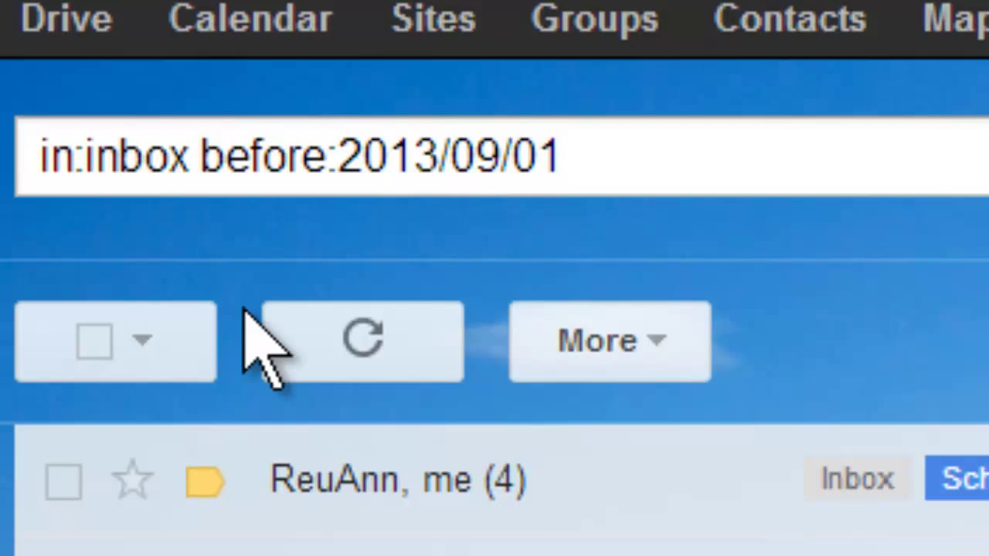
Select all inbox conversations dated before 2013/09/01 that match the search and archive them, accepting the bulk action
{"action": "left_click", "coordinate": [94, 344]}
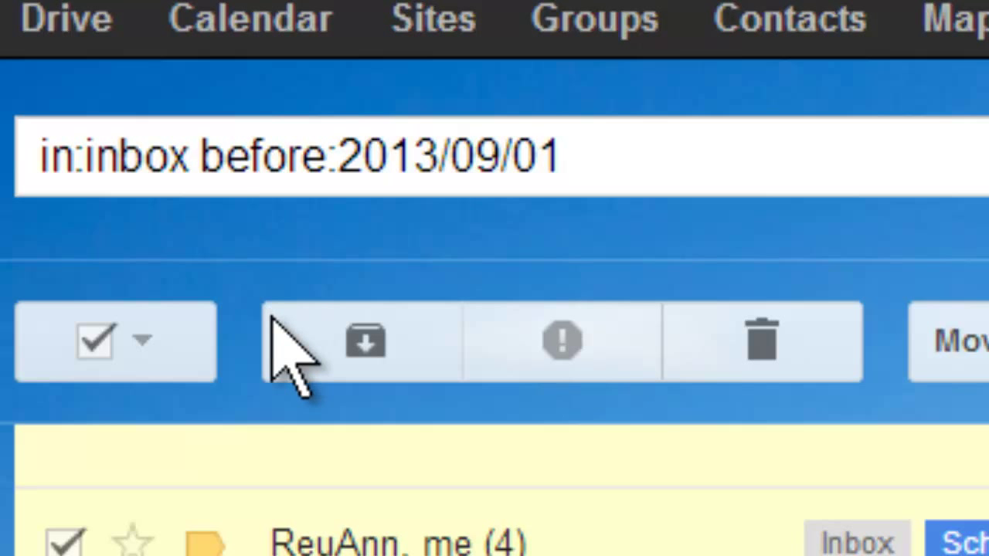
{"action": "left_click", "coordinate": [357, 328]}
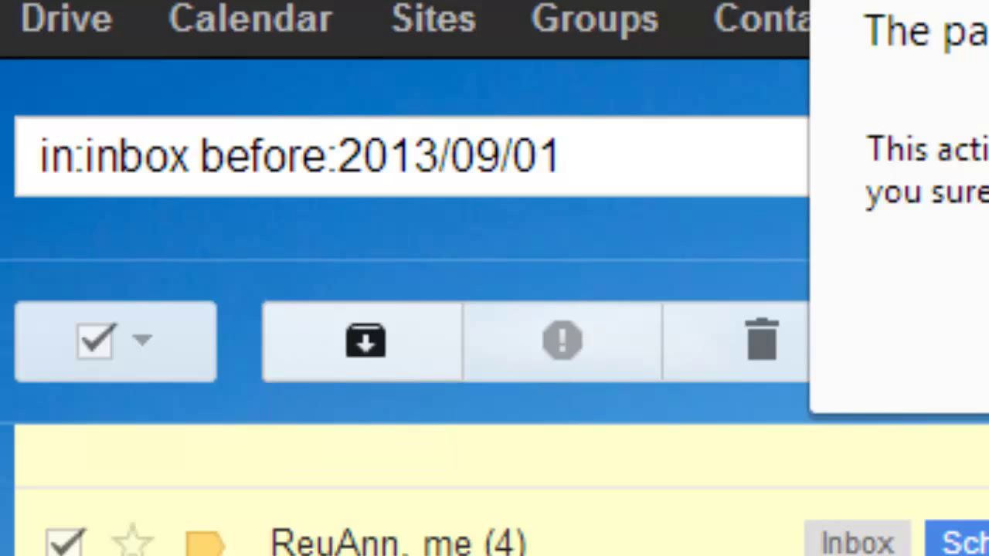
{"action": "key", "text": "Return"}
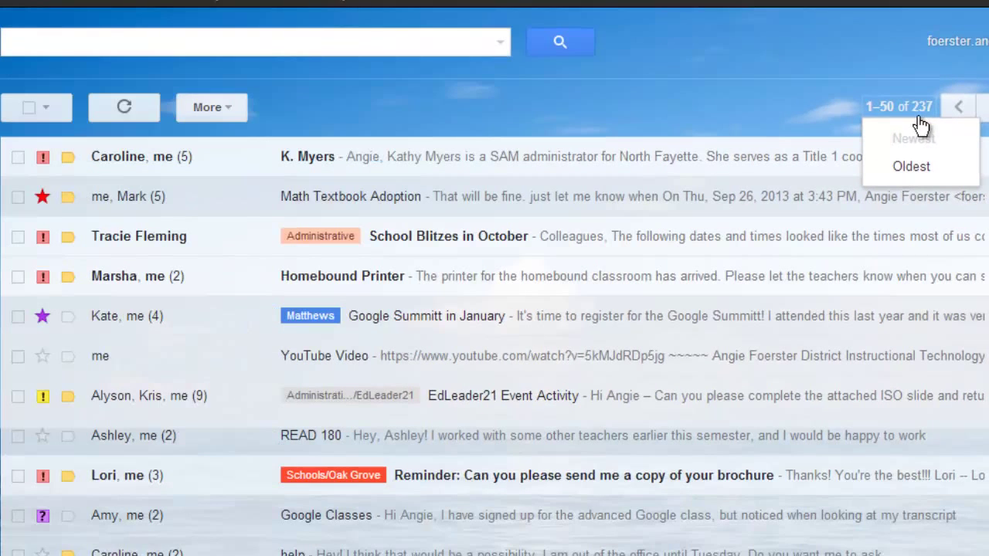
Search the mail with the query "in:inbox is:read"
{"action": "left_click", "coordinate": [919, 118]}
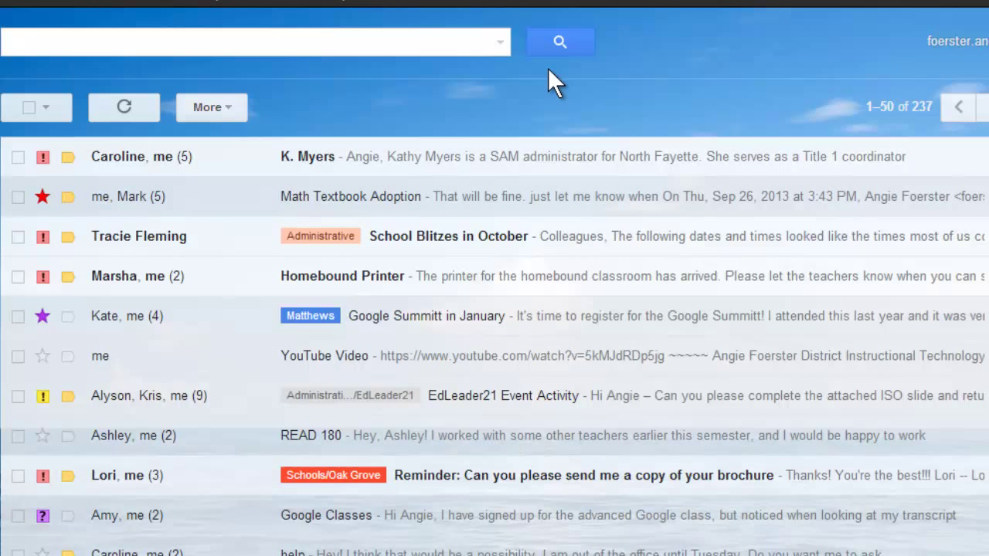
{"action": "left_click", "coordinate": [381, 40]}
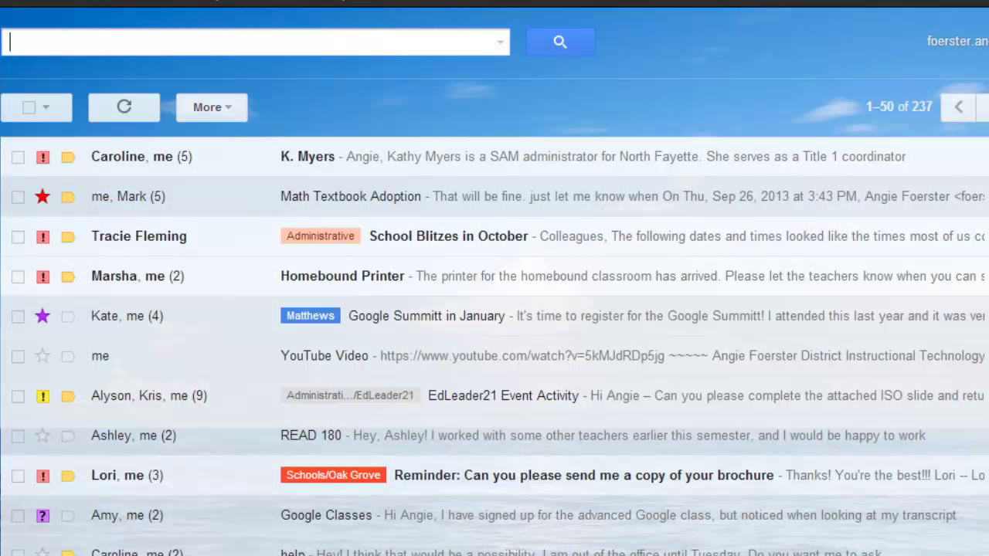
{"action": "left_click", "coordinate": [931, 114]}
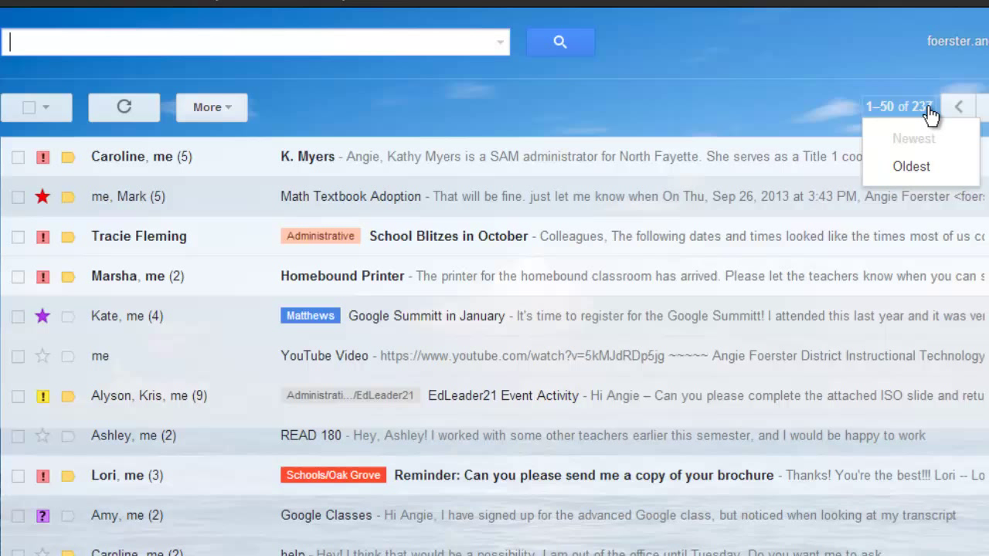
{"action": "left_click", "coordinate": [931, 114]}
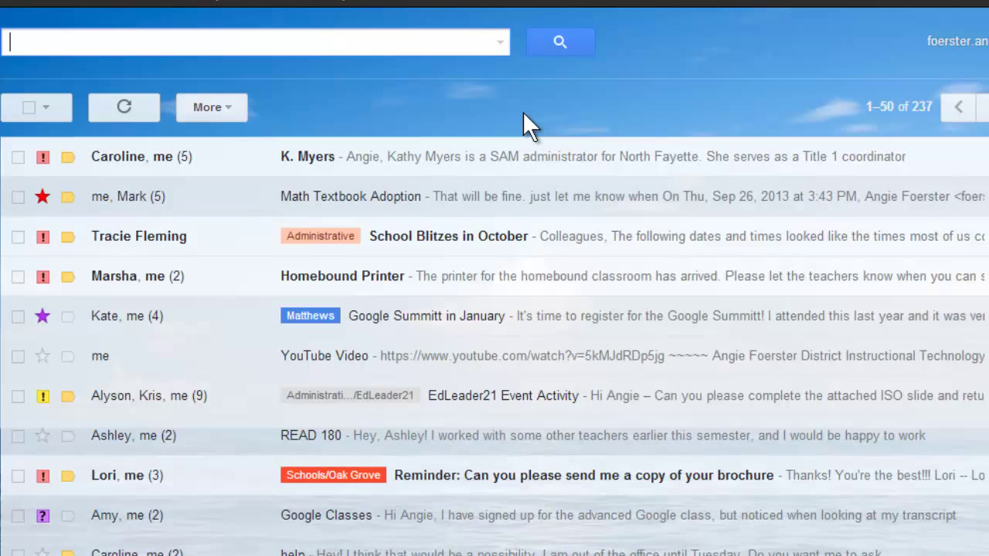
{"action": "type", "text": "in:"}
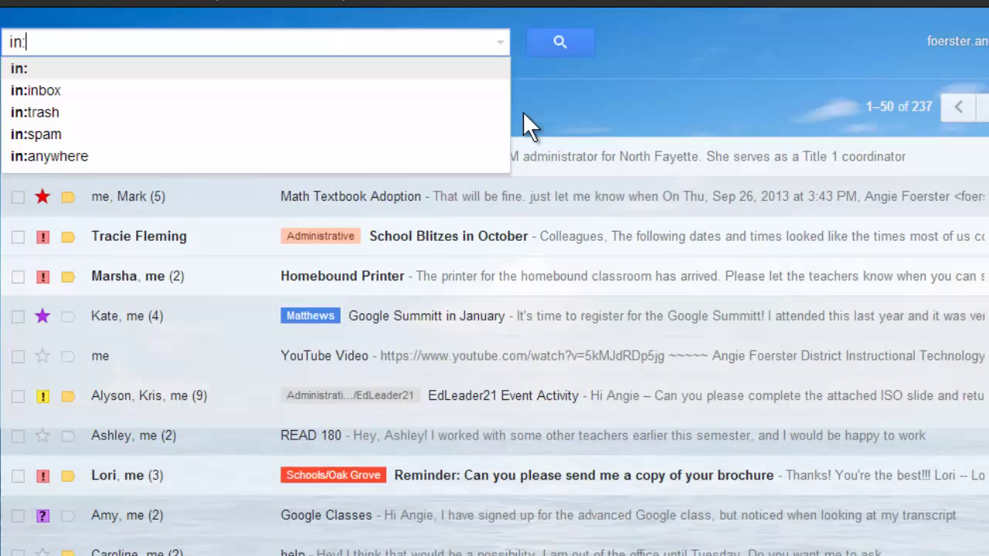
{"action": "type", "text": "inbox"}
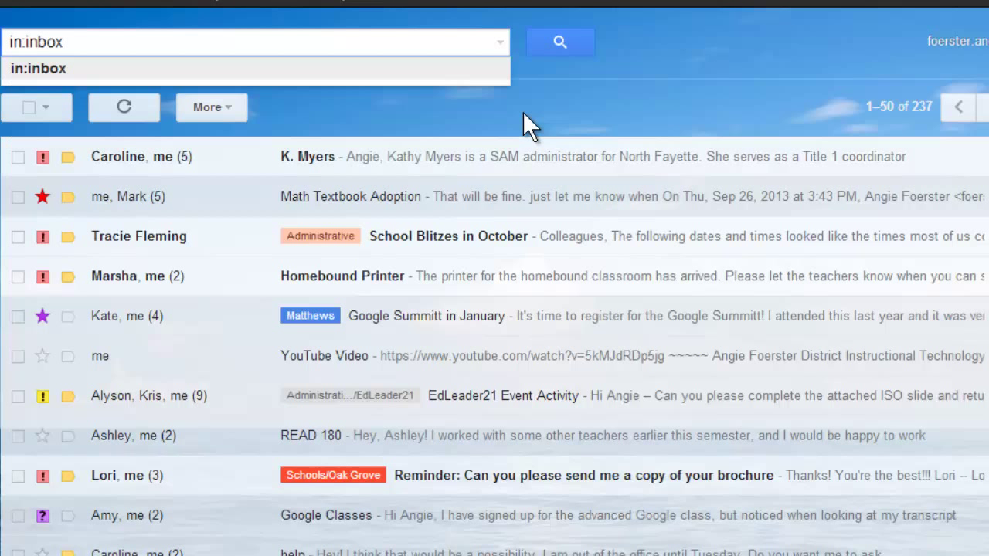
{"action": "type", "text": " is"}
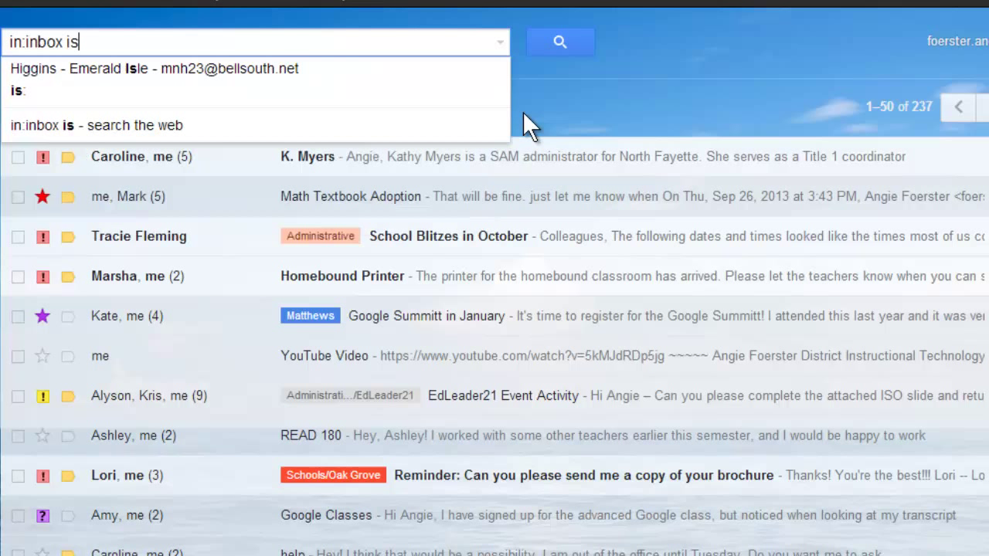
{"action": "type", "text": ":rea"}
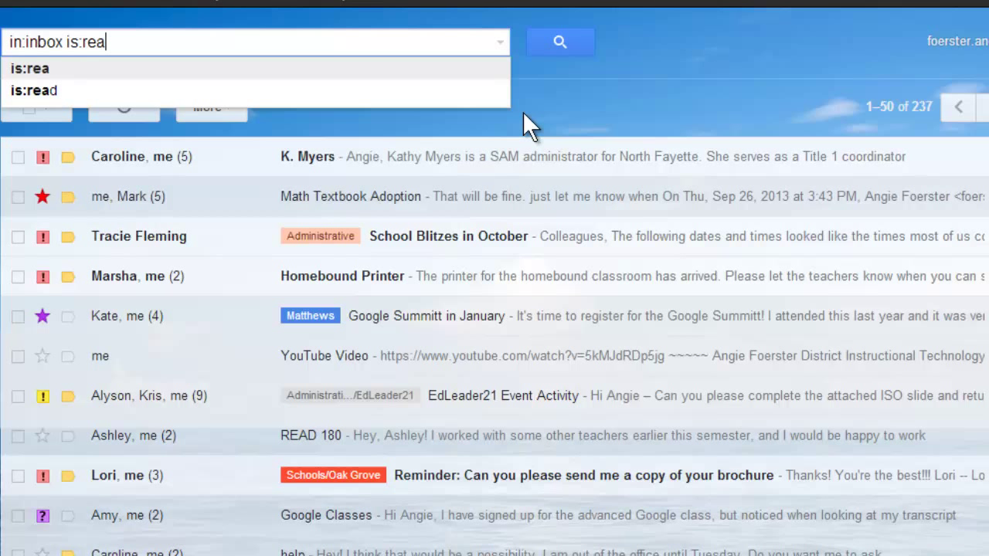
{"action": "type", "text": "d"}
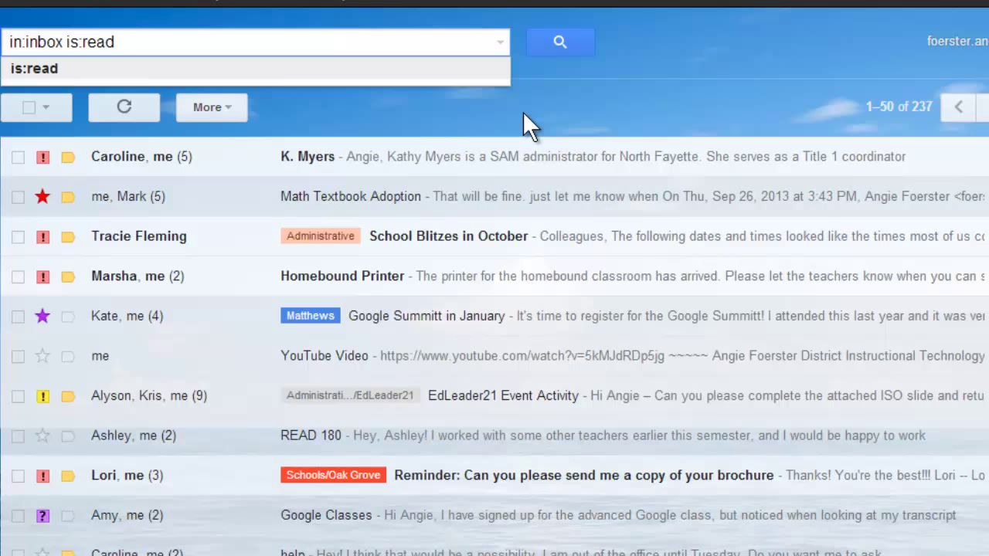
{"action": "key", "text": "Return"}
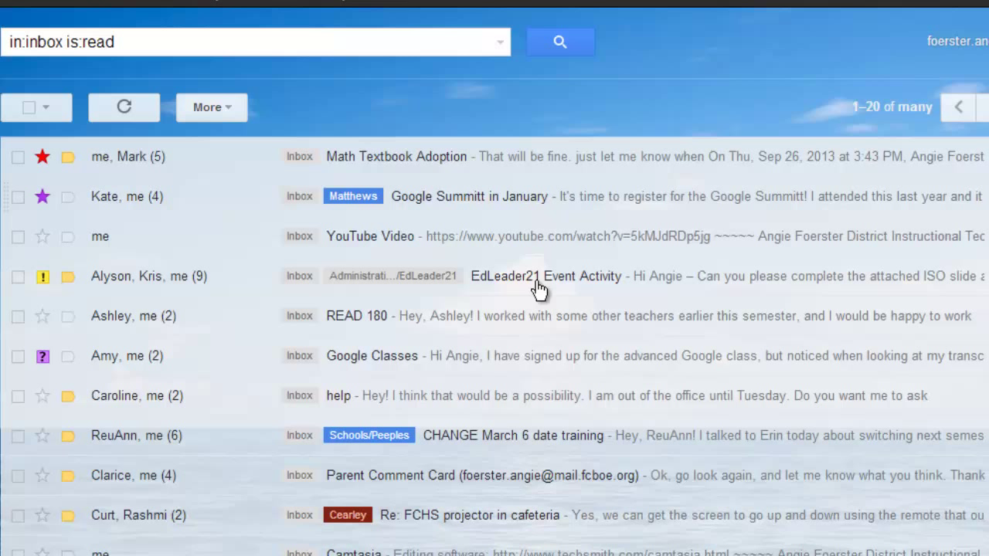
{"action": "left_click", "coordinate": [916, 112]}
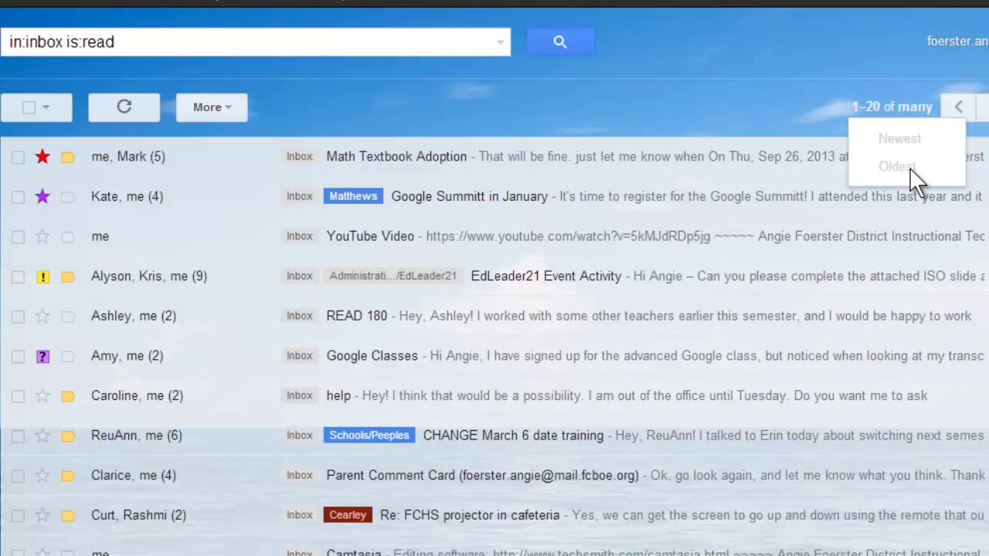
{"action": "left_click", "coordinate": [880, 112]}
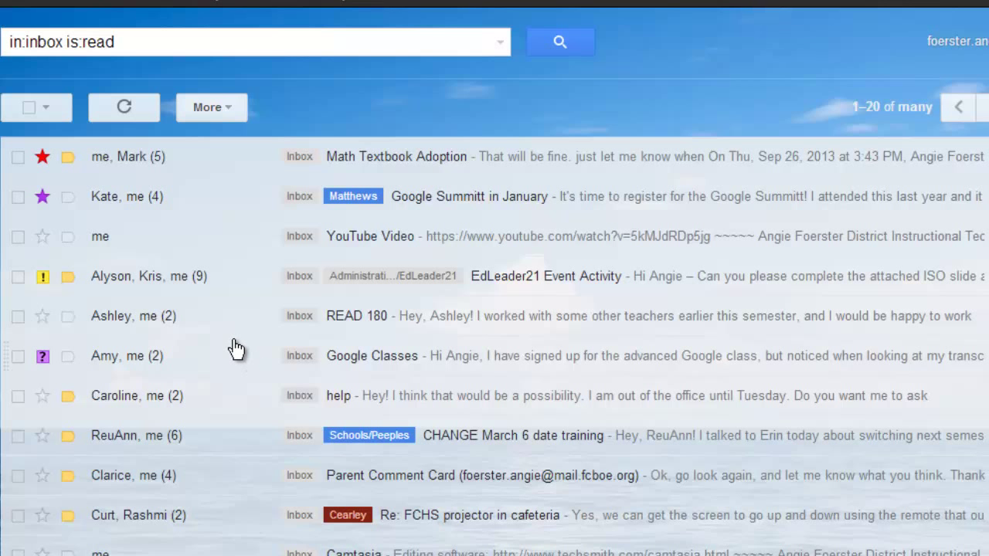
{"action": "scroll", "coordinate": [236, 344], "scroll_direction": "down", "scroll_amount": 6}
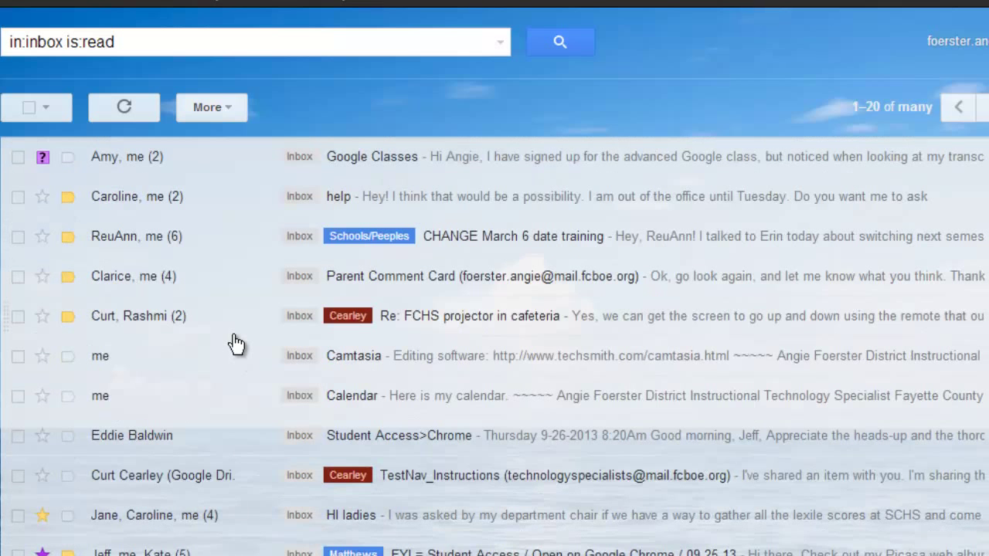
{"action": "scroll", "coordinate": [236, 344], "scroll_direction": "up", "scroll_amount": 6}
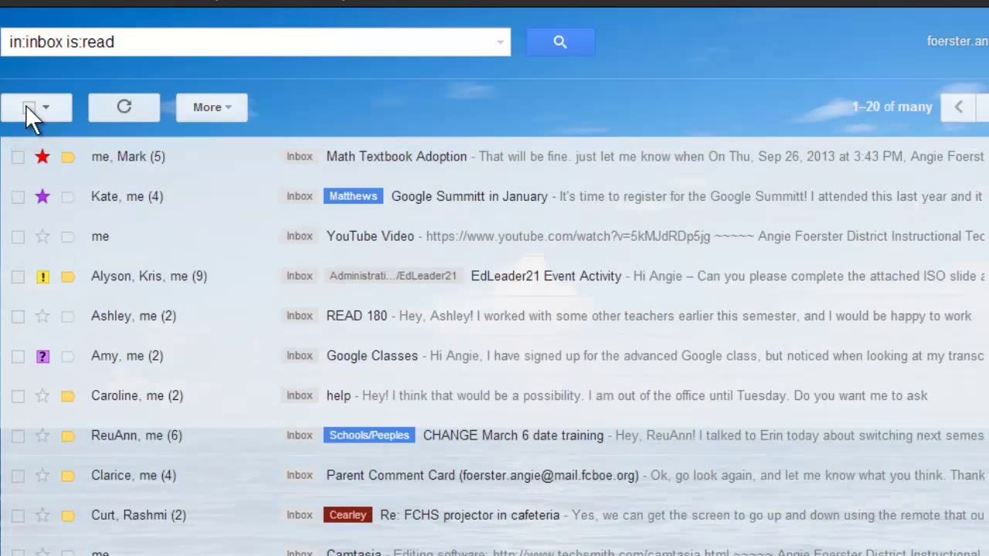
Archive all conversations on this page of read mail except "Math Textbook Adoption" and "Student Access>Chrome"
{"action": "left_click", "coordinate": [27, 107]}
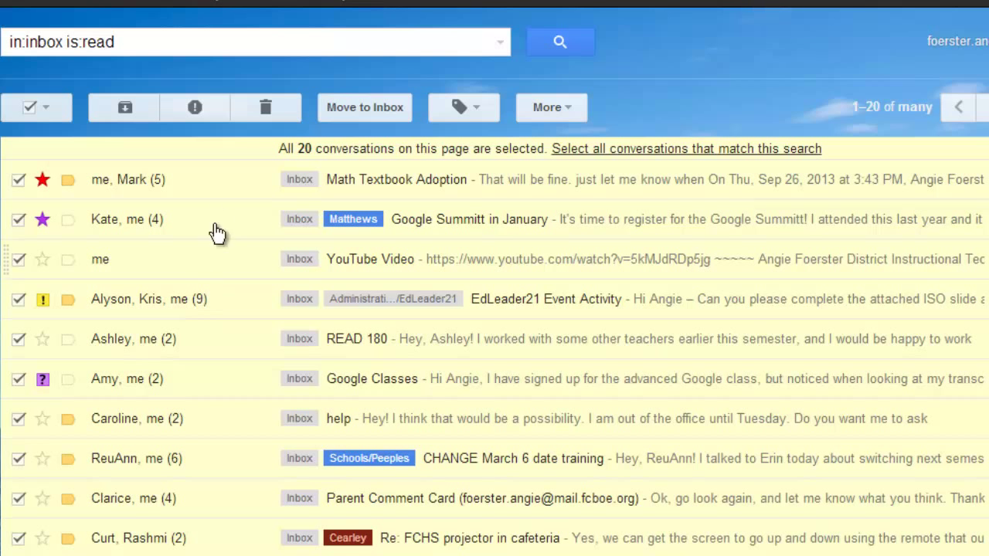
{"action": "left_click", "coordinate": [18, 180]}
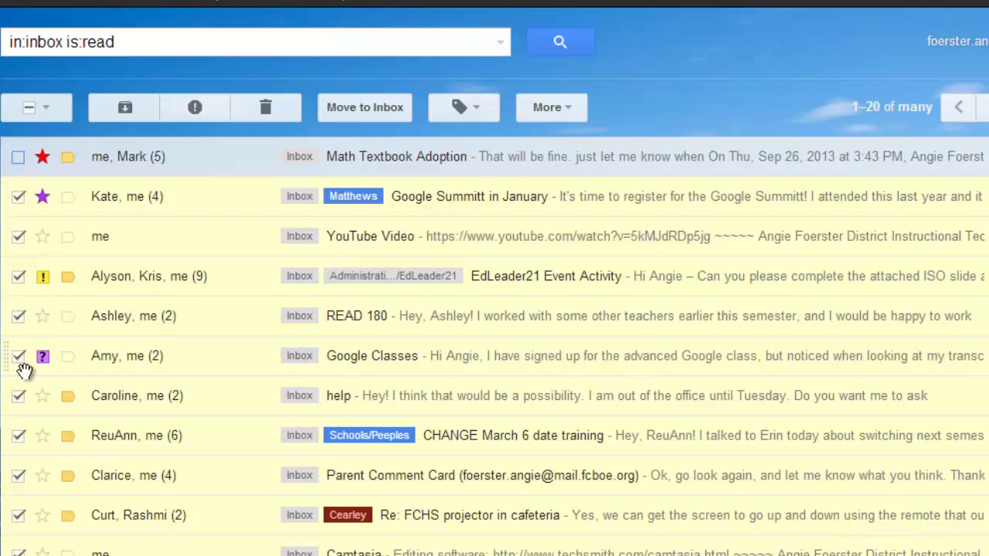
{"action": "scroll", "coordinate": [25, 370], "scroll_direction": "down", "scroll_amount": 5}
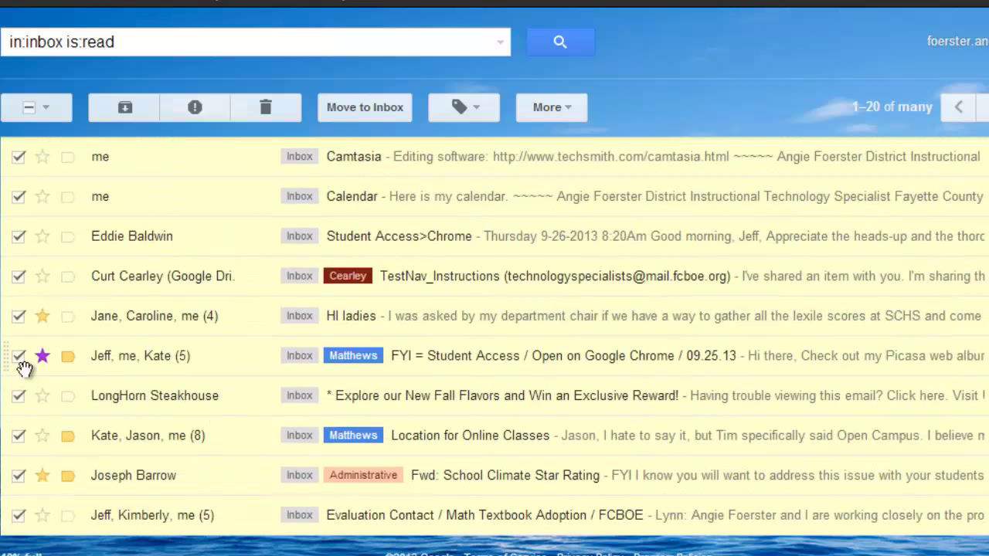
{"action": "left_click", "coordinate": [23, 238]}
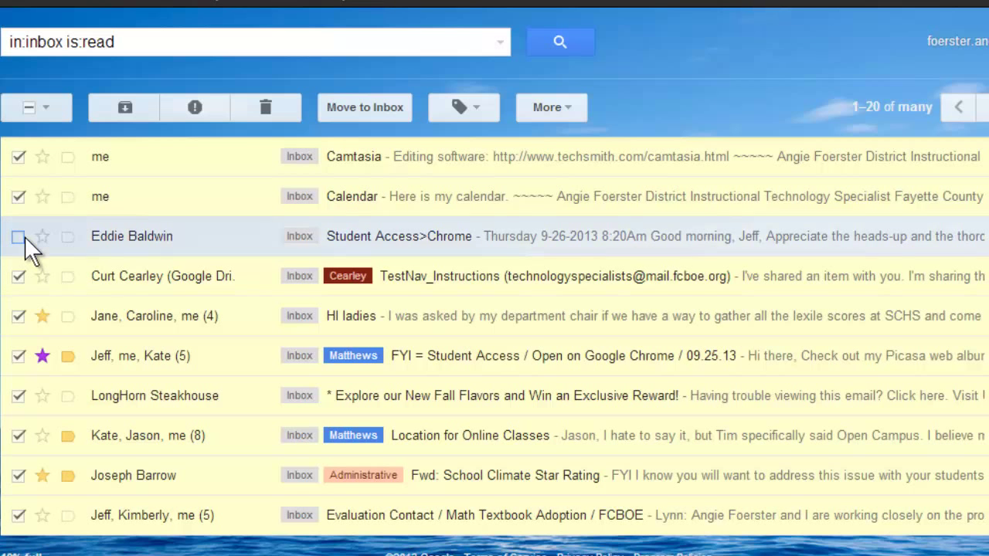
{"action": "scroll", "coordinate": [460, 338], "scroll_direction": "up", "scroll_amount": 5}
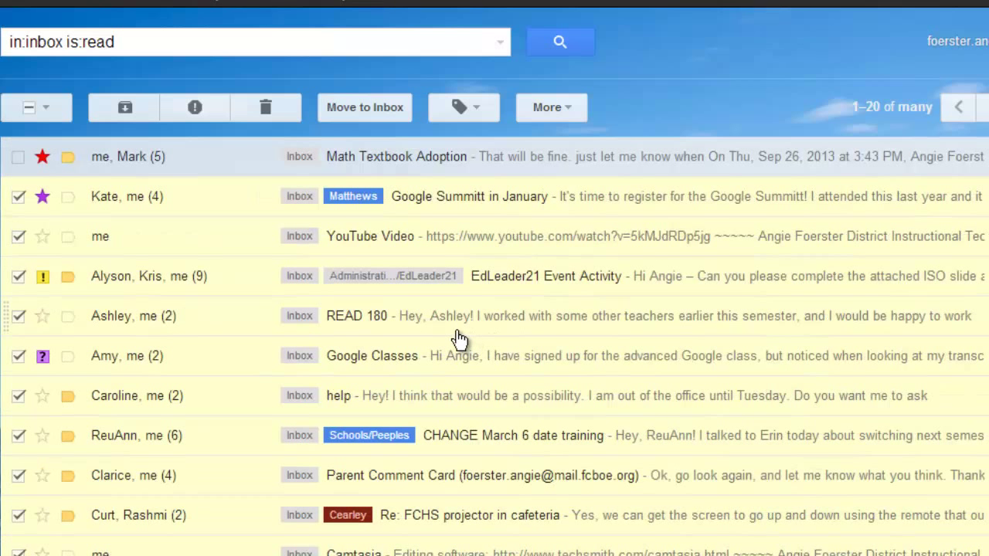
{"action": "left_click", "coordinate": [125, 107]}
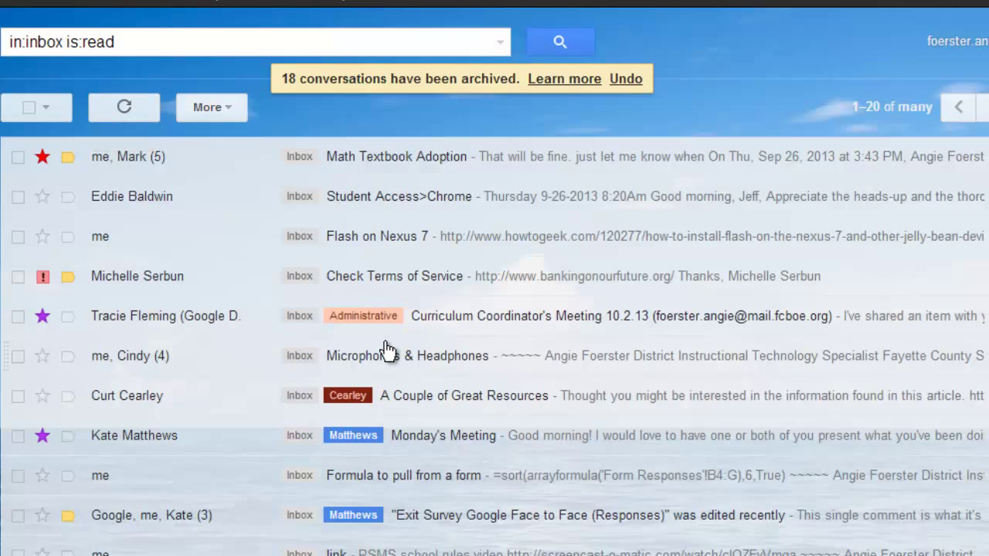
Mark the "Math Textbook Adoption" conversation as unread
{"action": "left_click", "coordinate": [18, 157]}
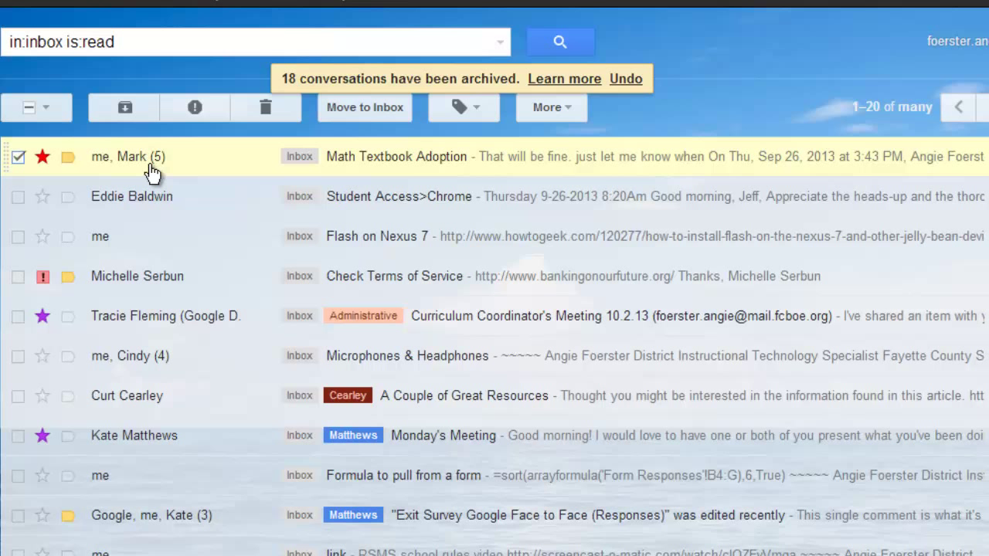
{"action": "left_click", "coordinate": [568, 107]}
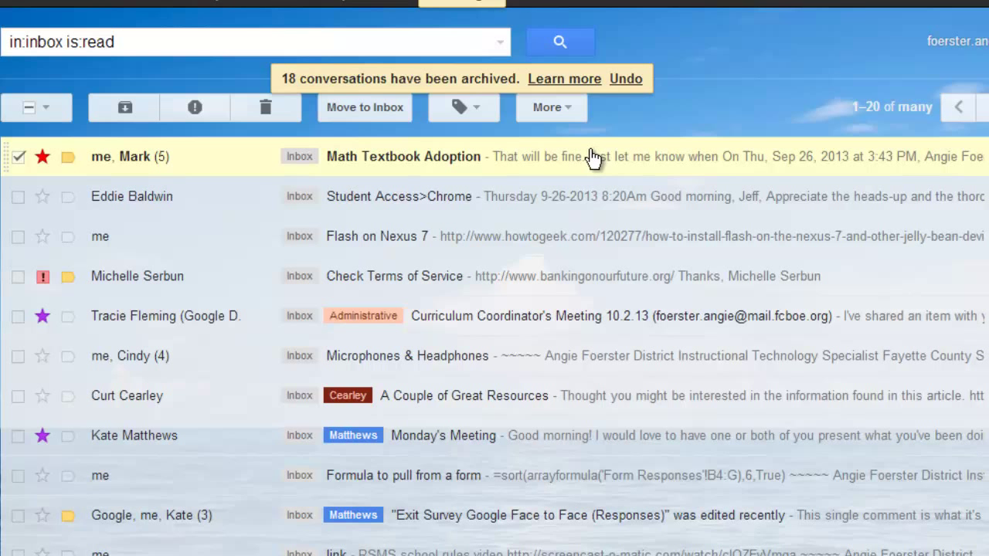
{"action": "key", "text": "shift+u"}
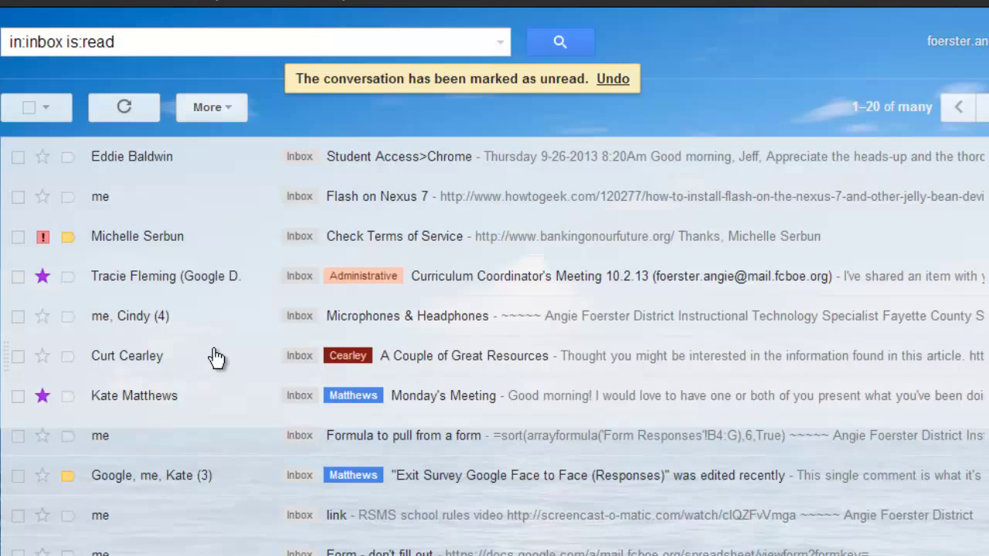
Archive every read conversation on the current page and all remaining conversations that match the search, accepting the bulk action
{"action": "left_click", "coordinate": [28, 107]}
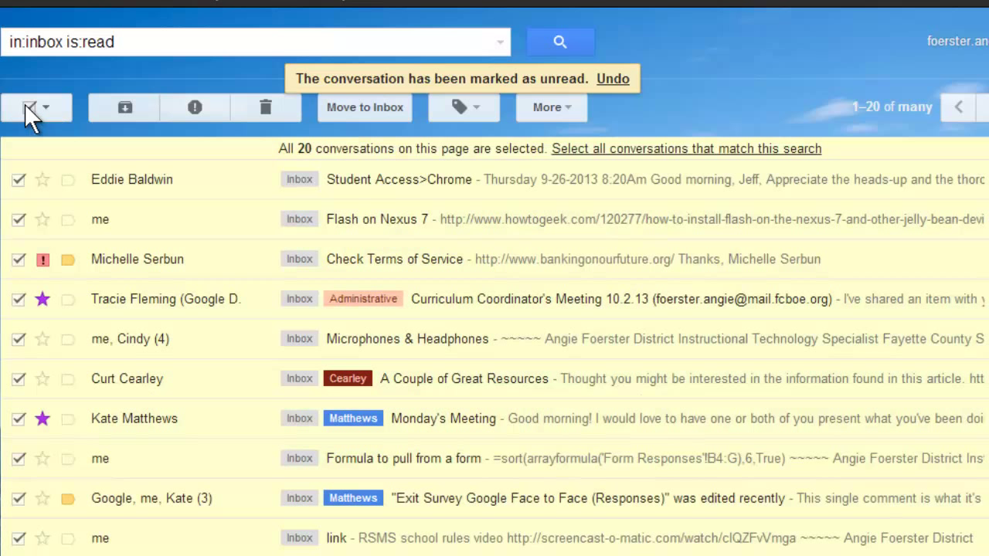
{"action": "left_click", "coordinate": [125, 113]}
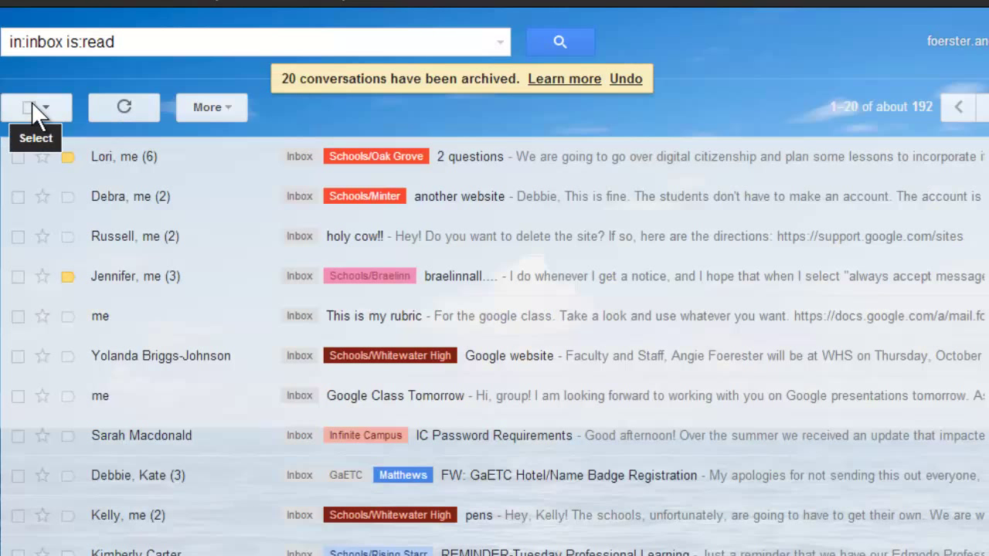
{"action": "left_click", "coordinate": [31, 107]}
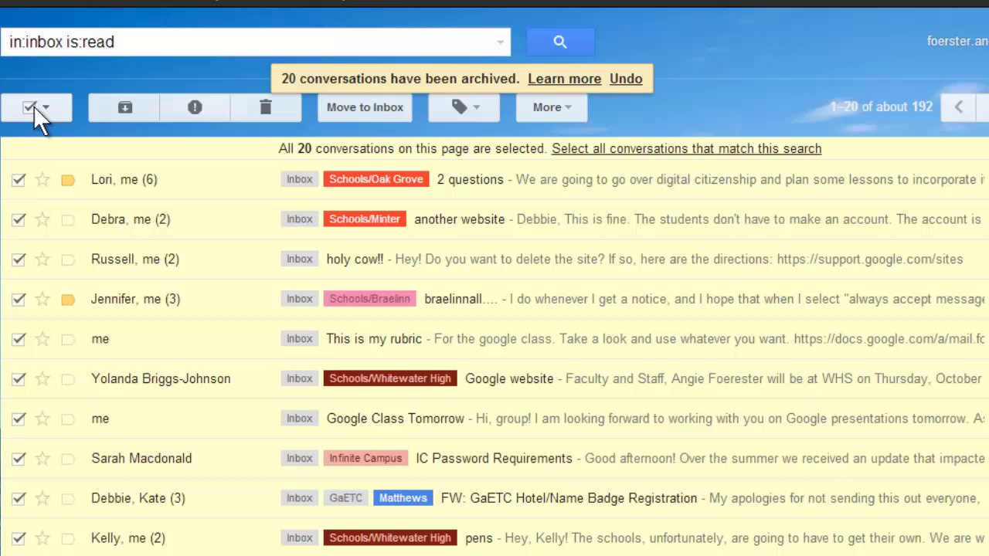
{"action": "left_click", "coordinate": [635, 153]}
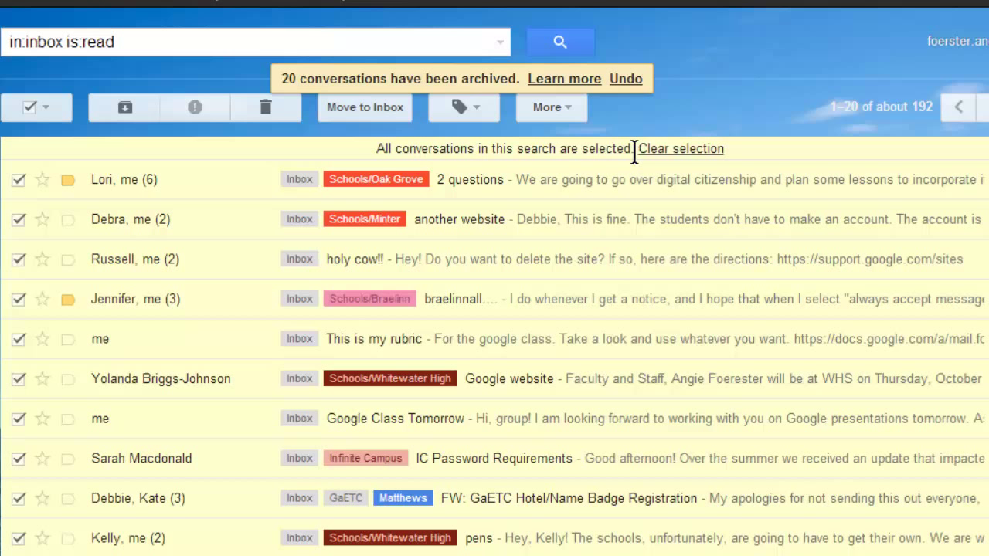
{"action": "left_click", "coordinate": [122, 107]}
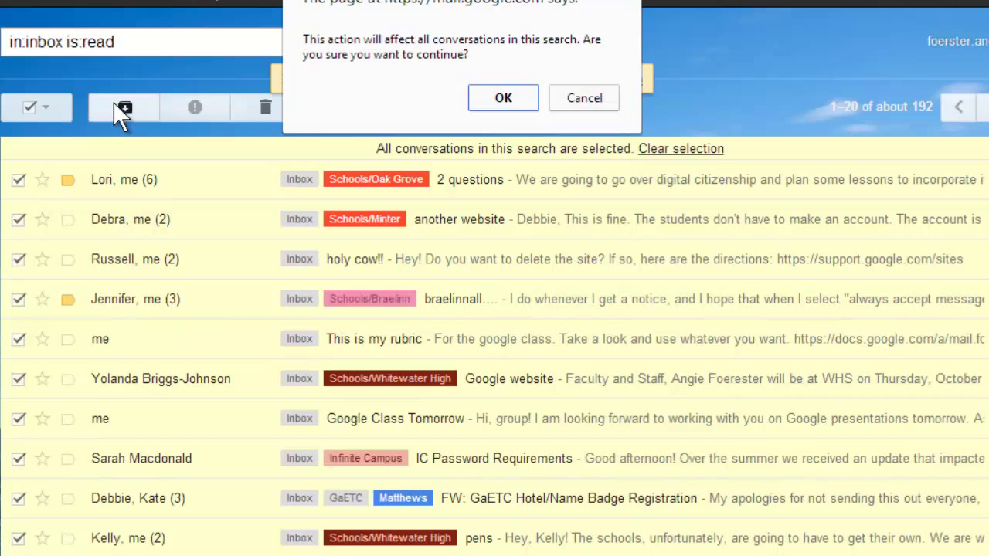
{"action": "left_click", "coordinate": [504, 98]}
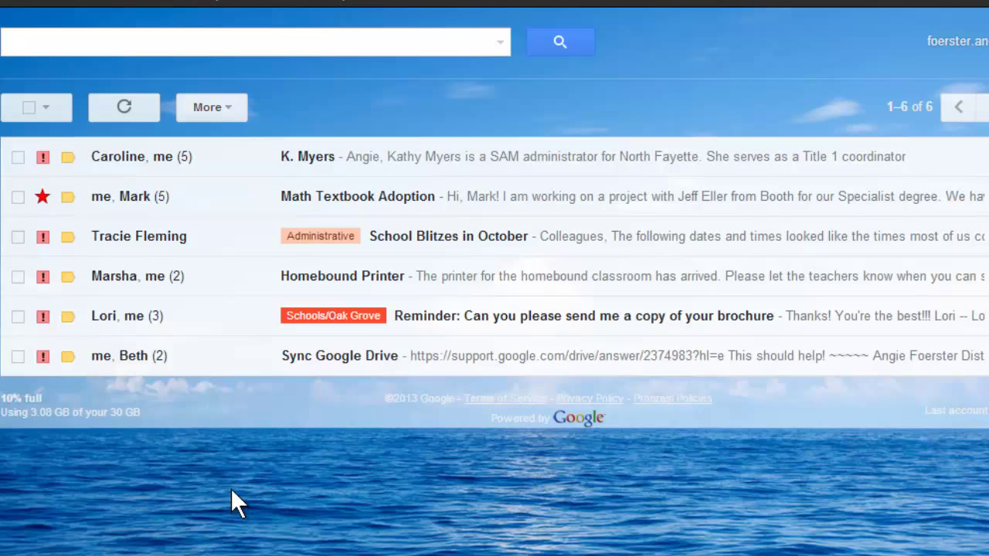
{"action": "left_click", "coordinate": [908, 124]}
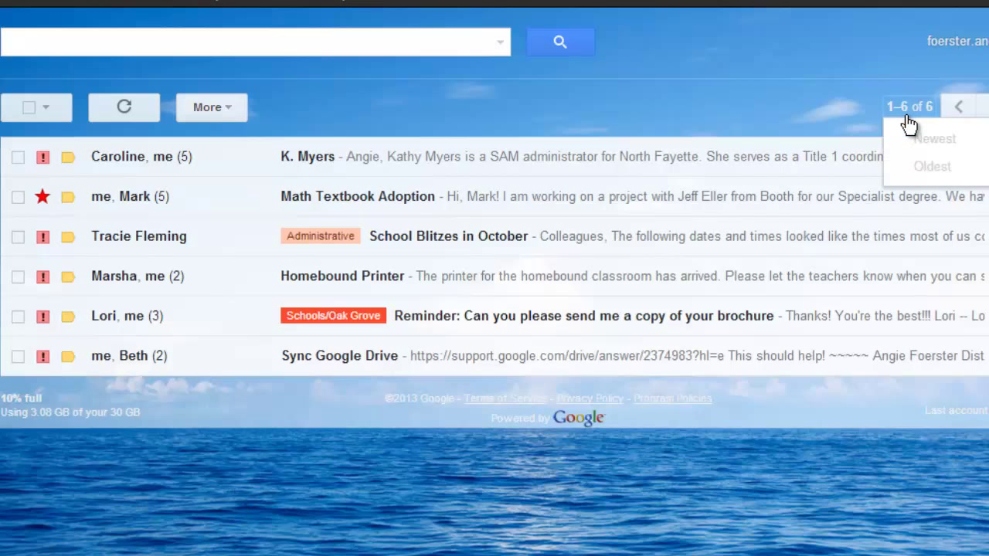
{"action": "left_click", "coordinate": [908, 124]}
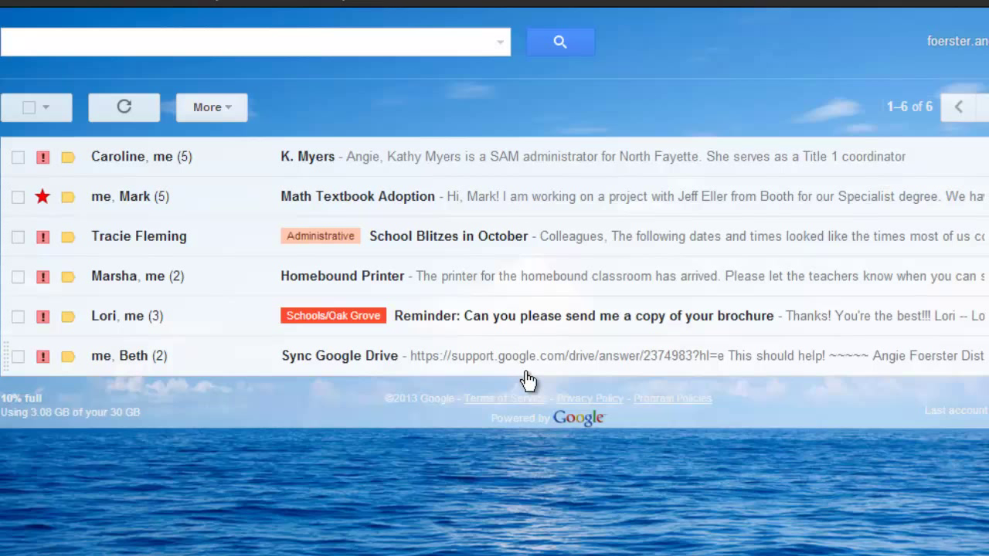